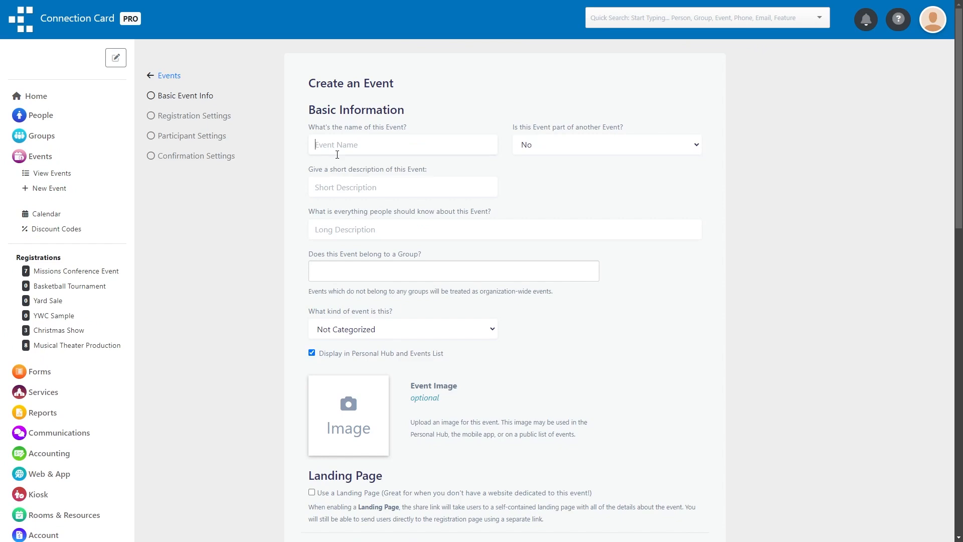
Name the event "Missions Conference" and upload conference.jpeg as its event image.
left_click(336, 155)
type("Missions Conference")
scroll(272, 191, "down", 4)
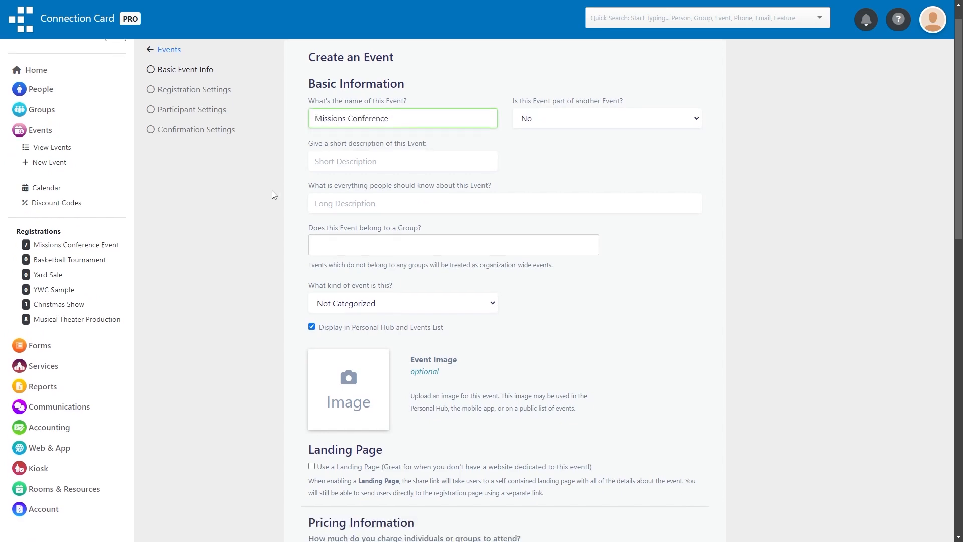
left_click(353, 213)
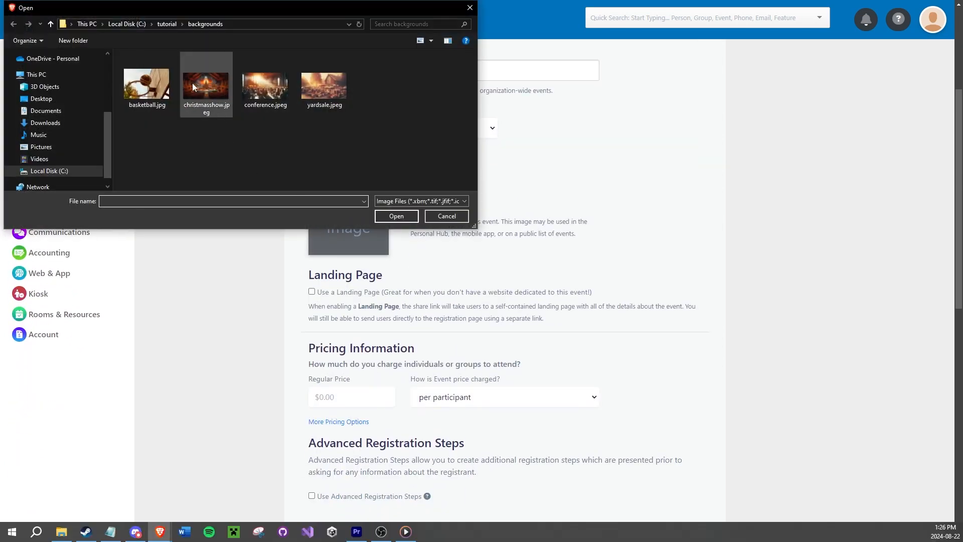
double_click(266, 84)
Set the event date to 2024-08-31 with a 05:00 PM start time and save the basic event information.
scroll(233, 240, "down", 6)
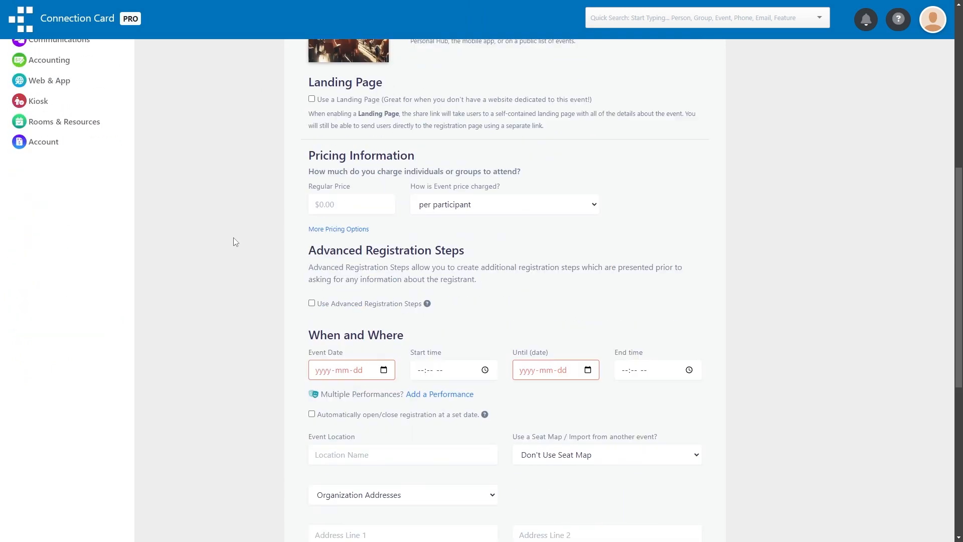
left_click(384, 262)
left_click(391, 373)
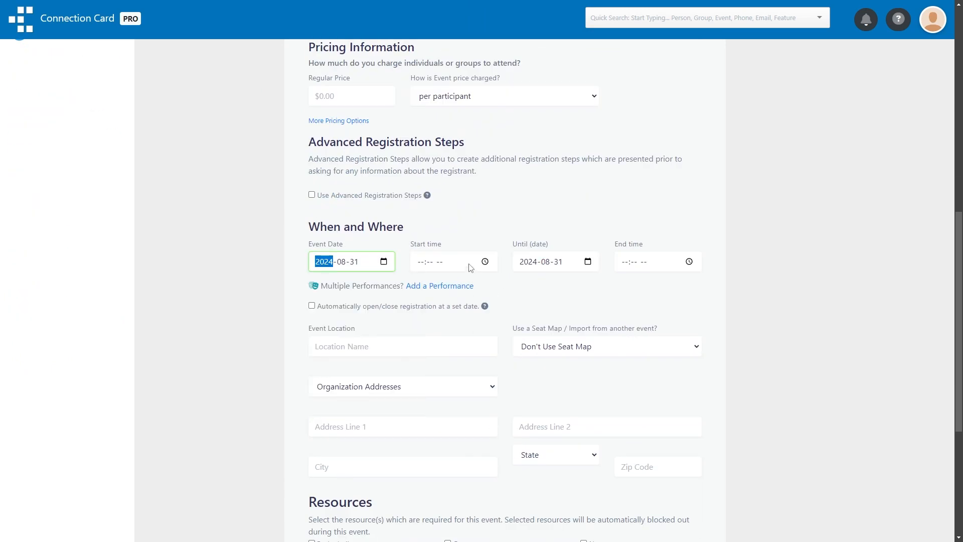
left_click(485, 261)
scroll(458, 338, "up", 8)
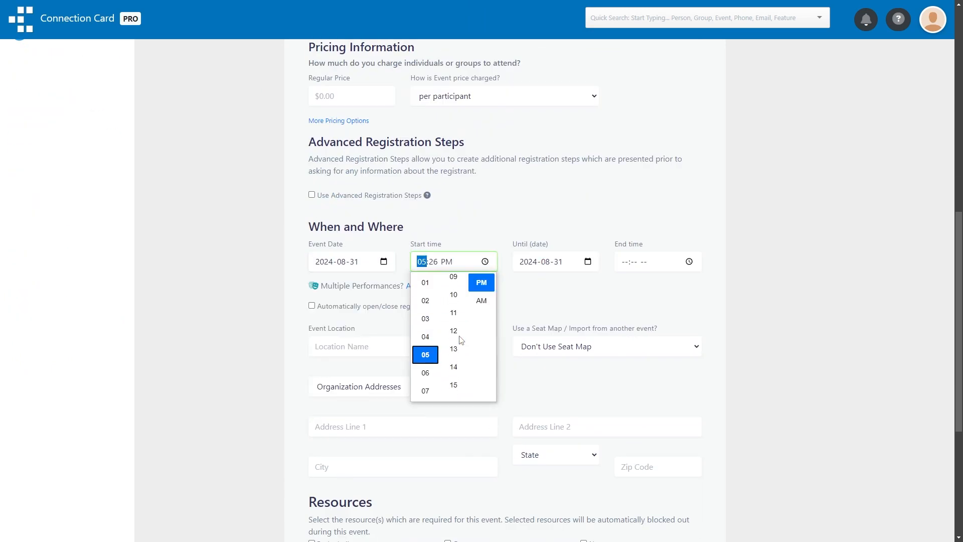
left_click(454, 312)
left_click(289, 291)
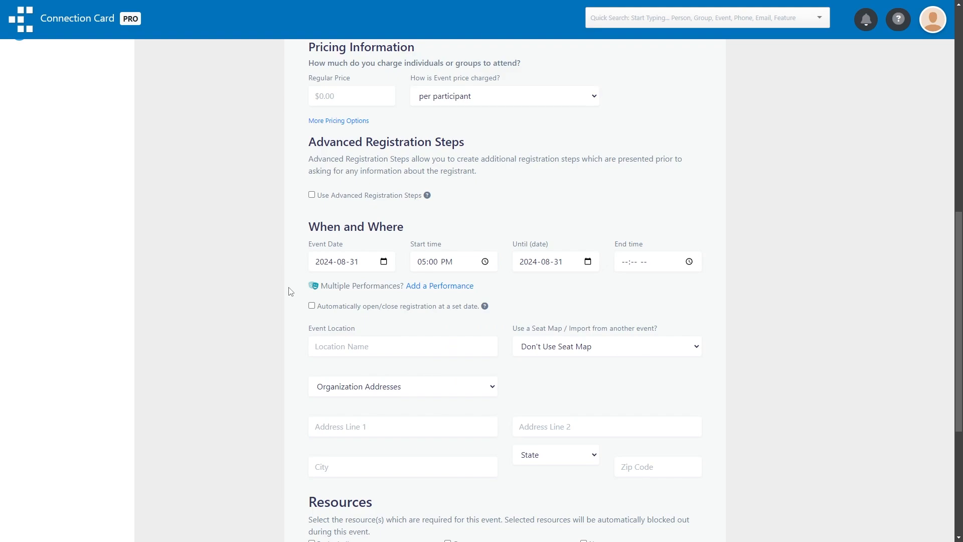
scroll(290, 291, "down", 5)
left_click(356, 402)
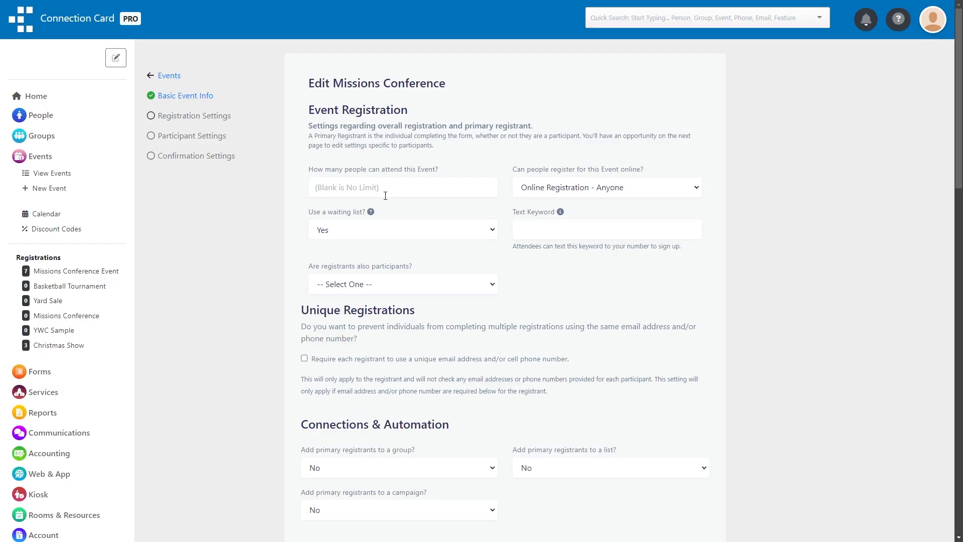
Limit attendance to 100 people and set the registrant participation option to "Registrant registers self plus others".
left_click(385, 187)
type("100")
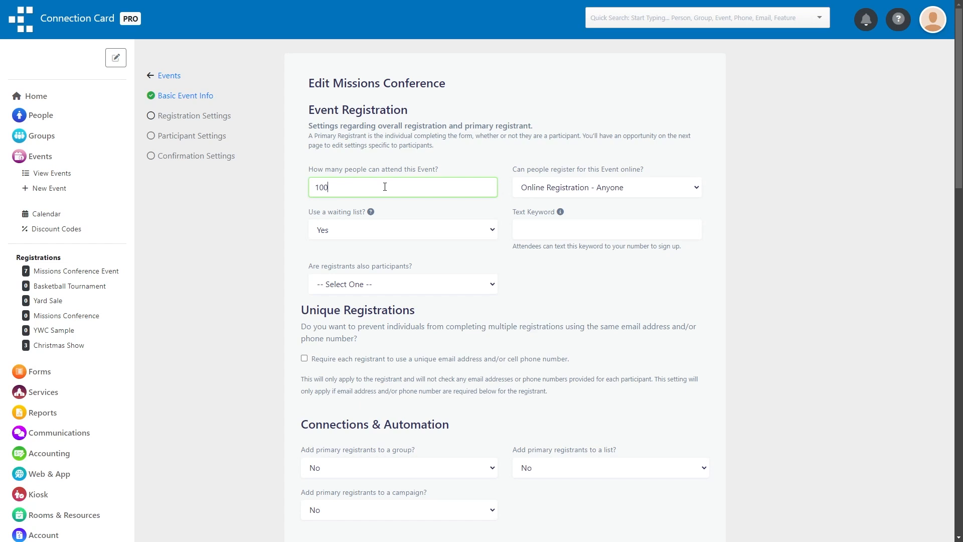
left_click(434, 286)
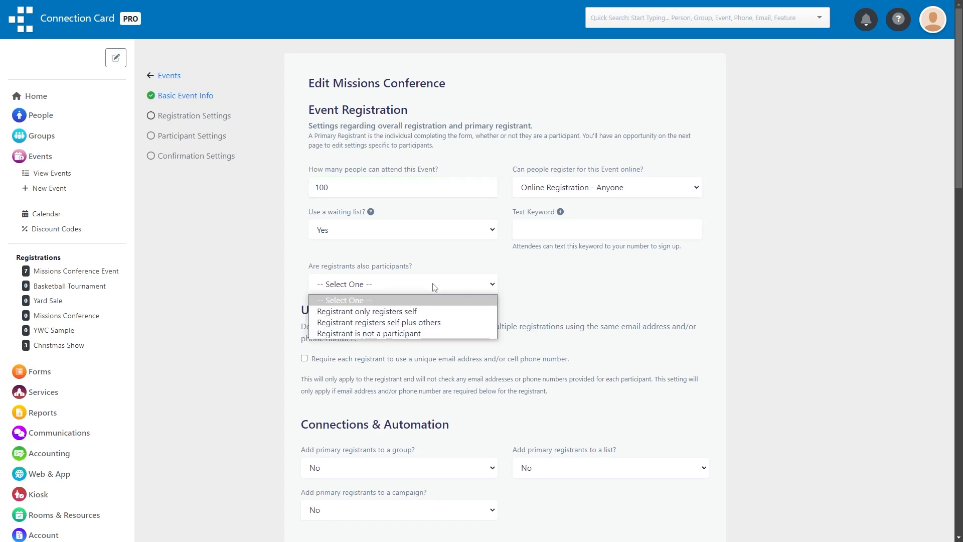
left_click(457, 324)
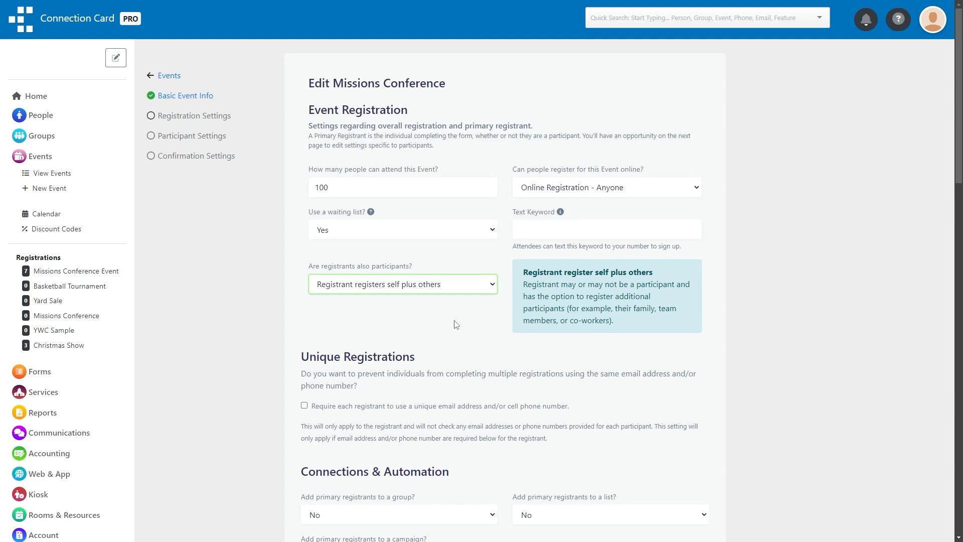
Allow different registration tiers to be selected for each participant.
scroll(272, 320, "down", 7)
scroll(274, 319, "down", 4)
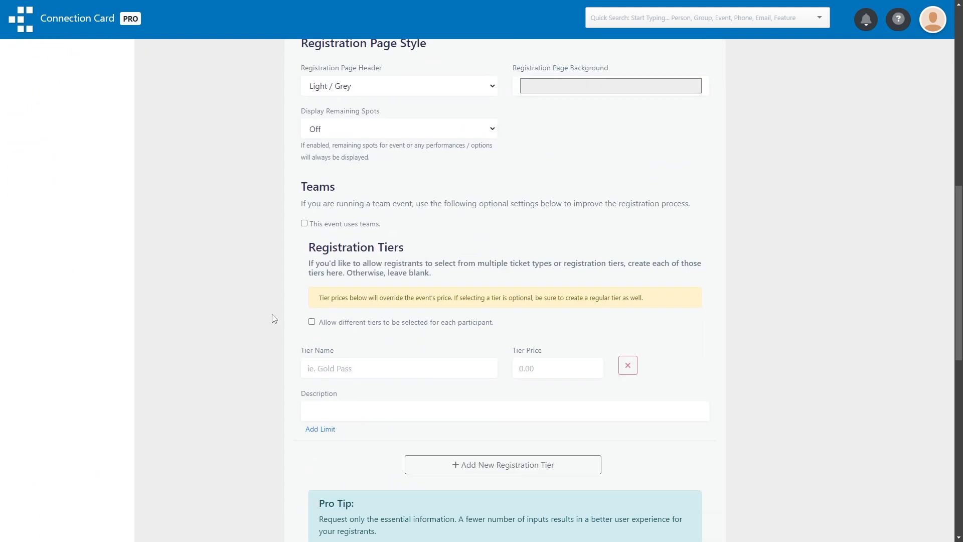
left_click(312, 321)
scroll(274, 326, "down", 1)
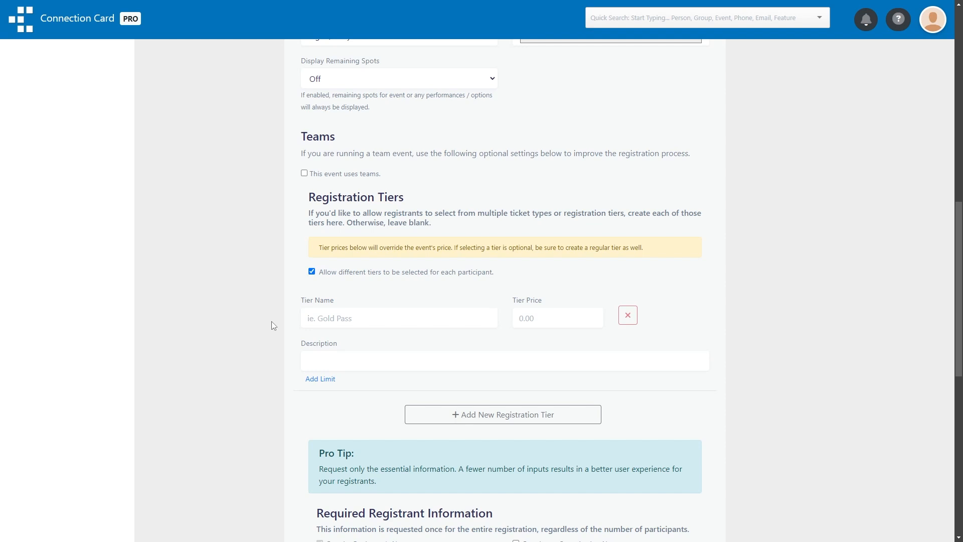
Name the first registration tier "Main sessions only" and describe it as "Only includes talks from our guest speakers".
left_click(332, 319)
type("Main")
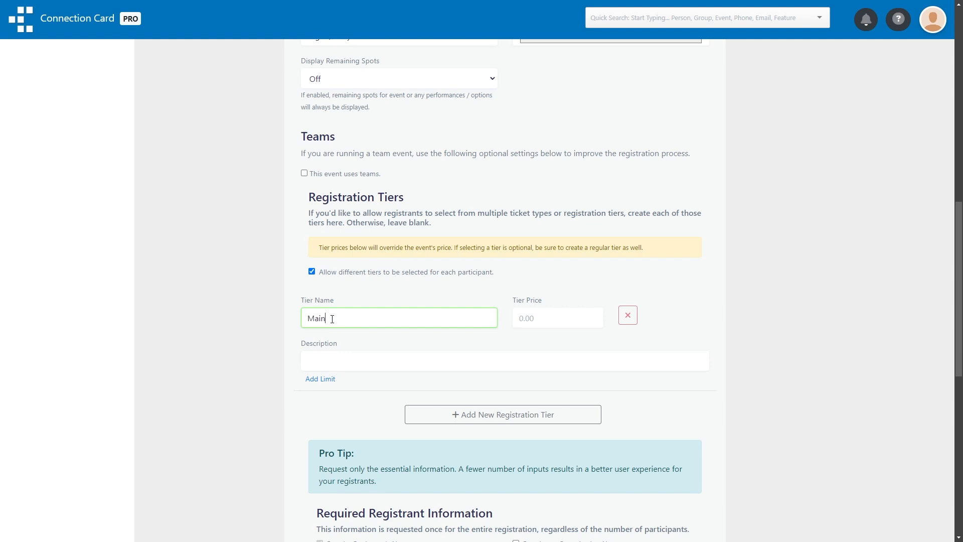
type(" sessions only")
left_click(345, 365)
type("Only includ")
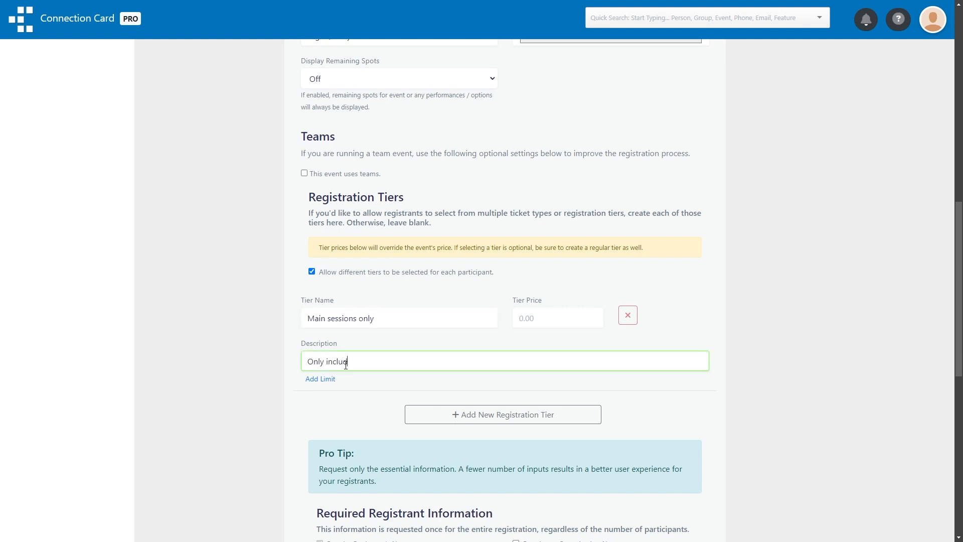
type("es talks from our guest speakers")
Add a second registration tier named "Main sessions and workshops" with a price of 10.
left_click(417, 415)
scroll(402, 351, "down", 2)
type("Main sessions and workshops")
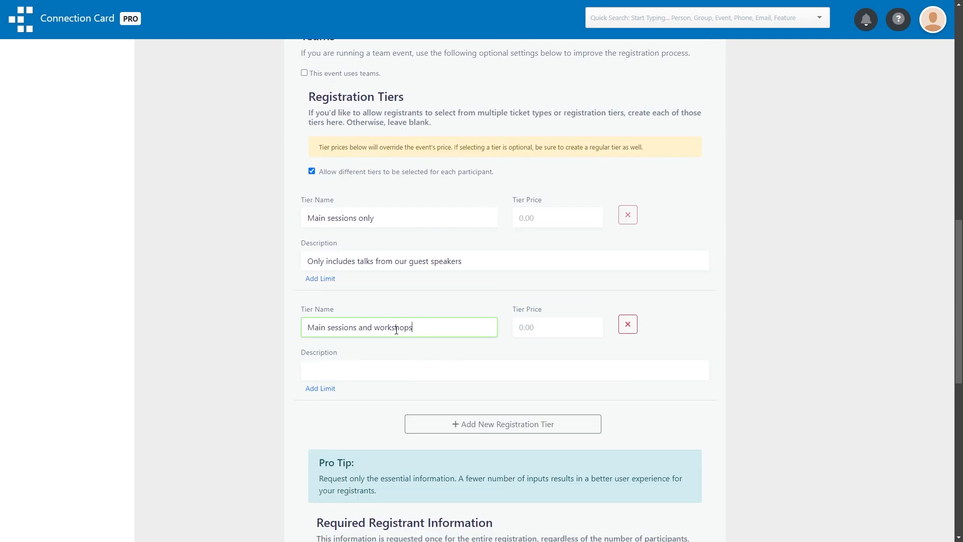
left_click(526, 329)
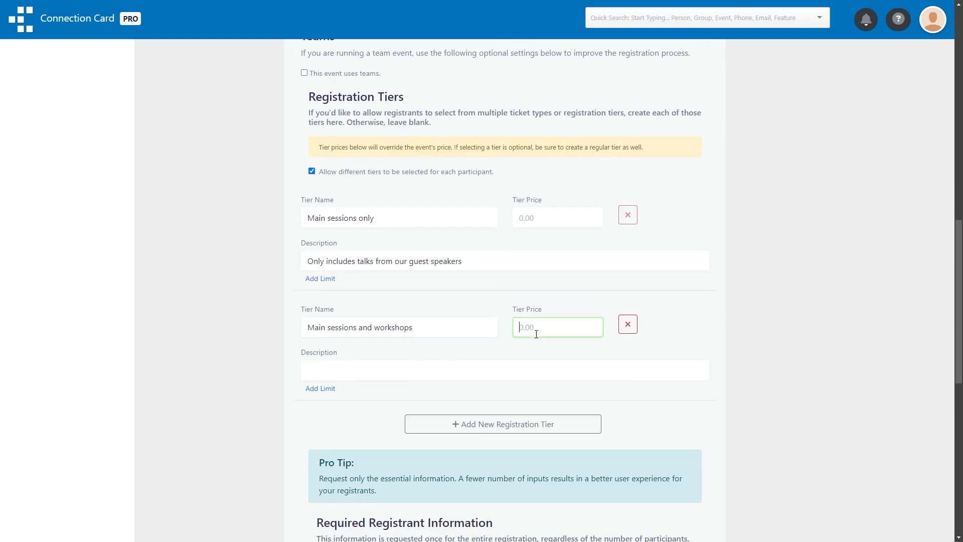
type("10")
Describe the second tier as "Includes both talks from our guest speakers as well as workshops with missionaries" and set its limit to 40.
left_click(438, 377)
type("Includes both talks from ou")
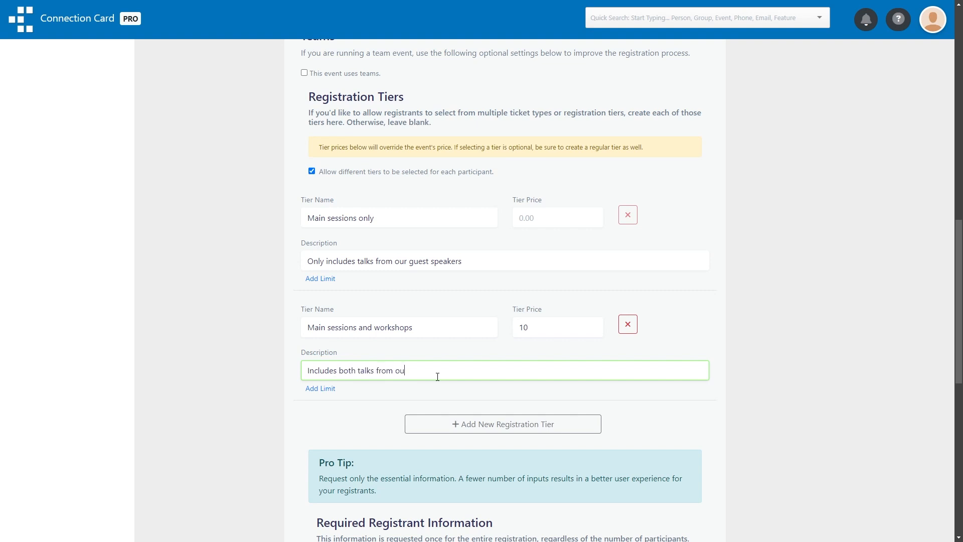
type("r guest speakers as well as workshops with missionaries")
left_click(329, 389)
left_click(330, 408)
type("40")
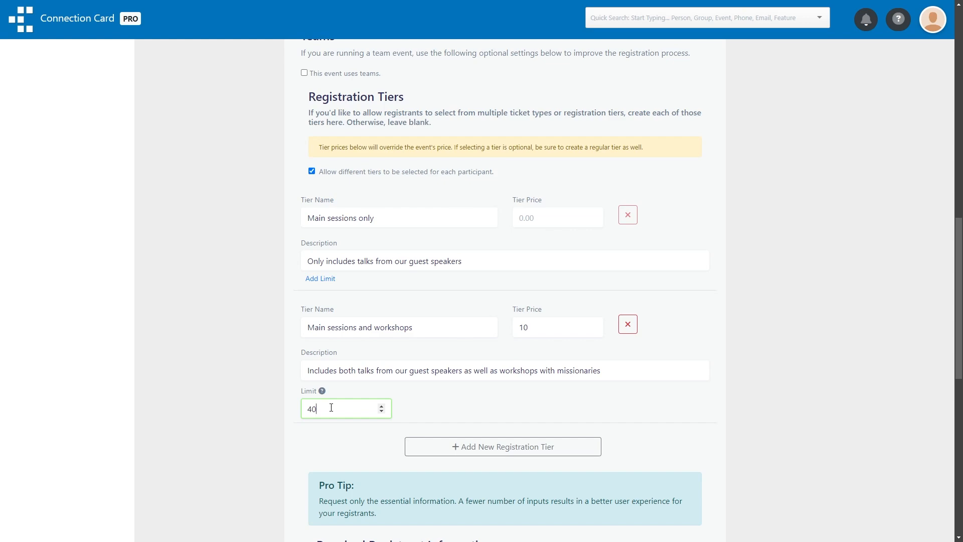
Add a text field asking "Please share any specific areas of mission work or topics you are particularly interested in, or any questions you have about the conference".
scroll(269, 365, "down", 10)
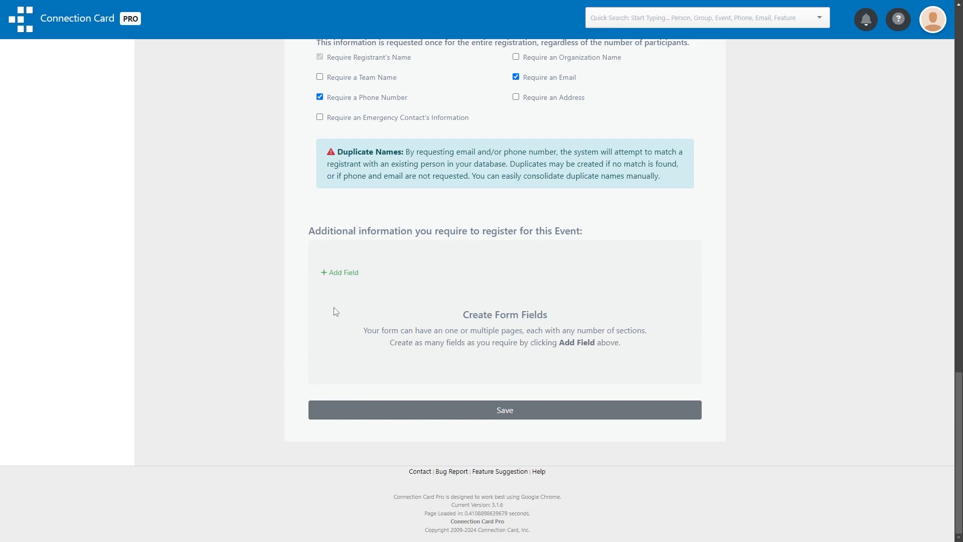
left_click(345, 273)
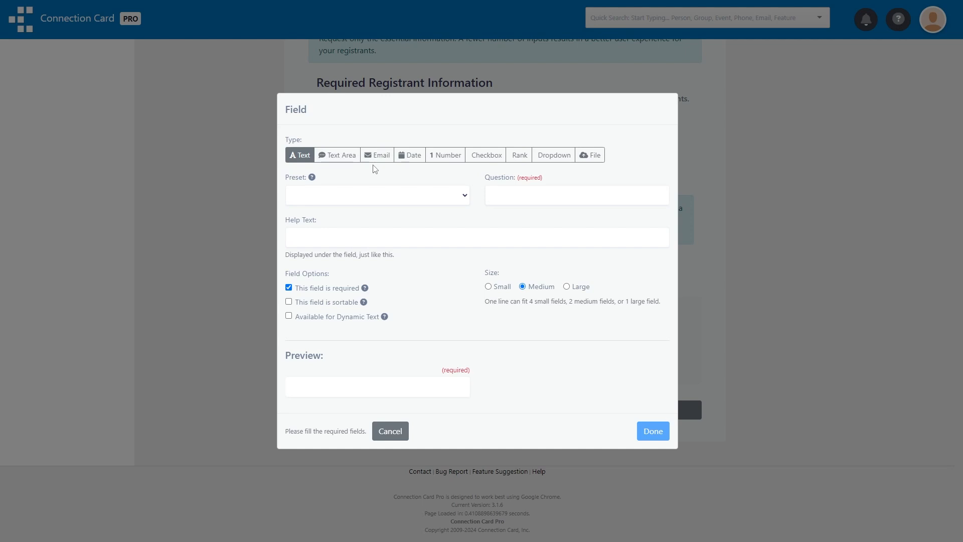
left_click(304, 159)
left_click(509, 189)
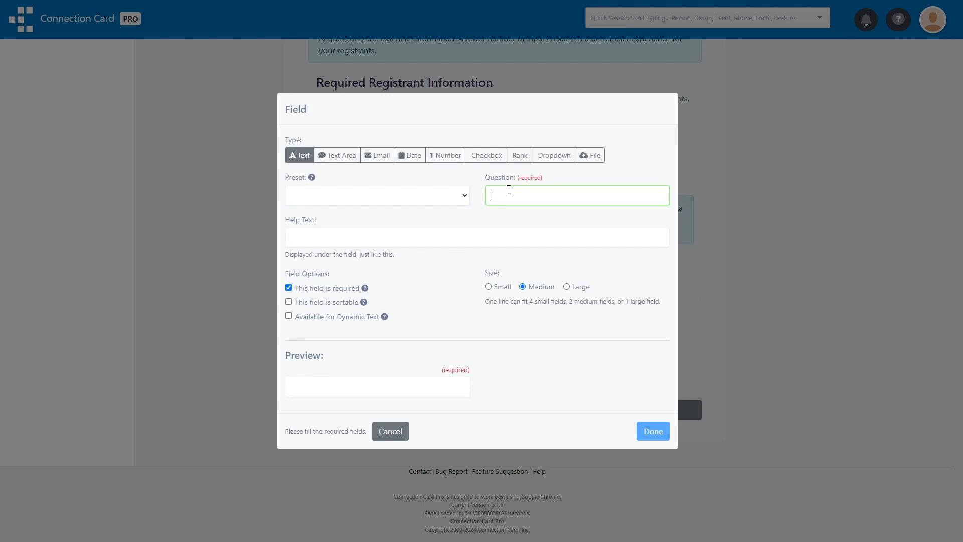
type("Please share any specific areas o")
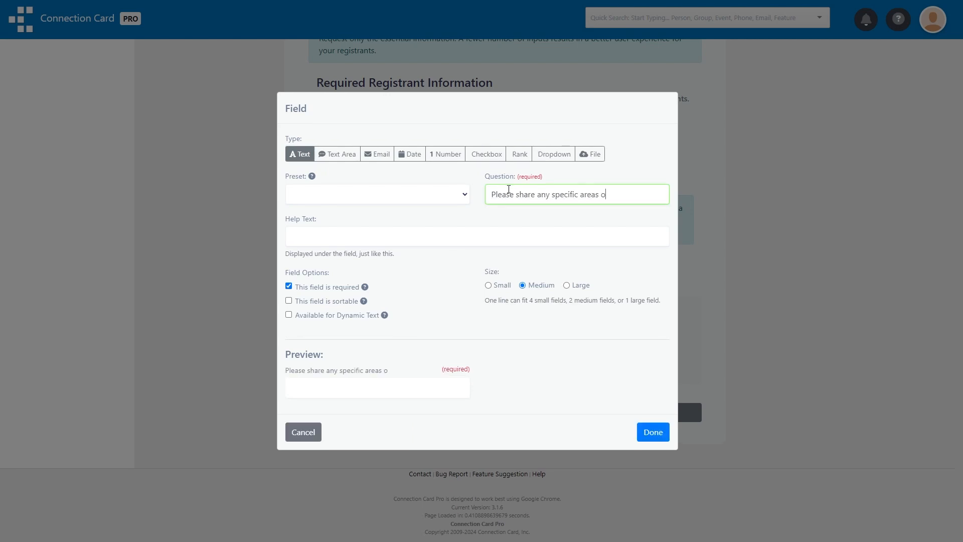
type("f mission work or topics you are particul")
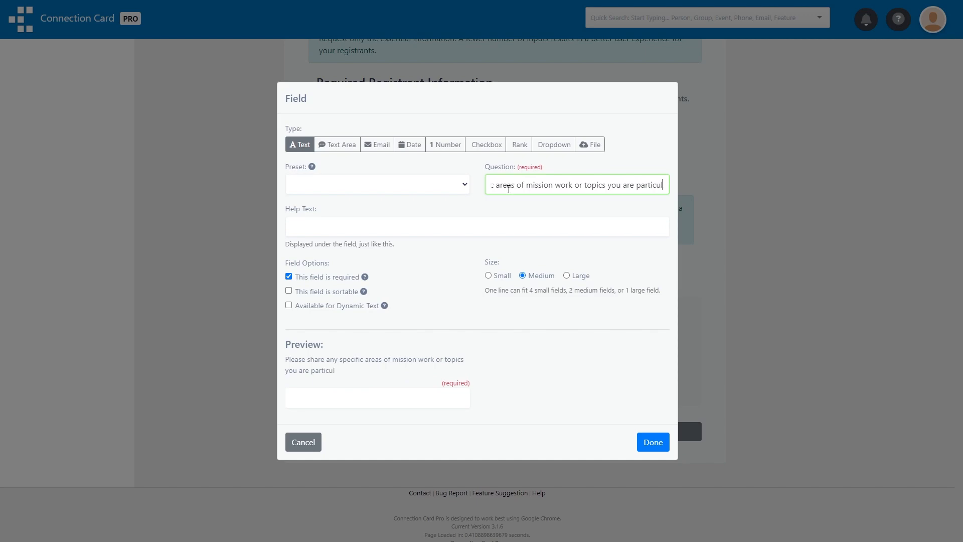
type("arly interested in, or any ")
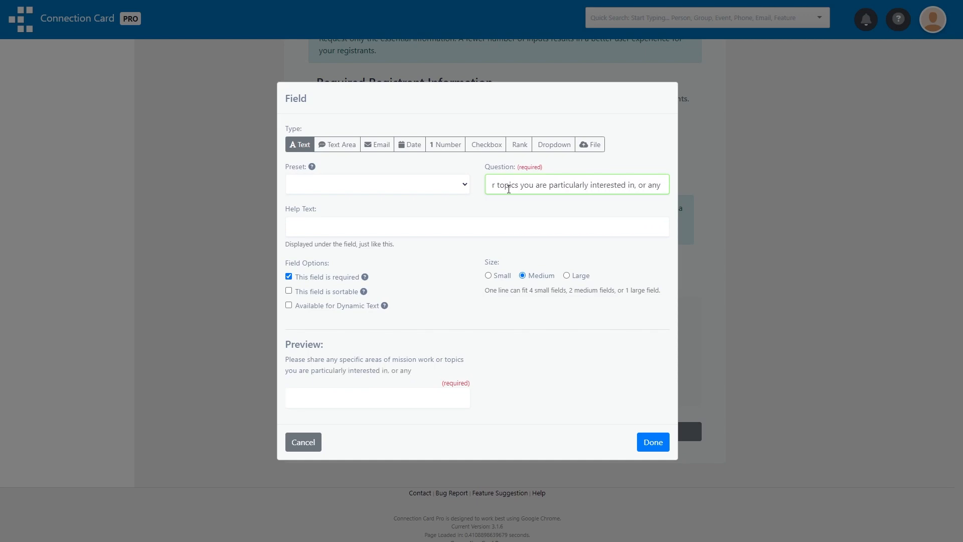
type("questions you have about the conference")
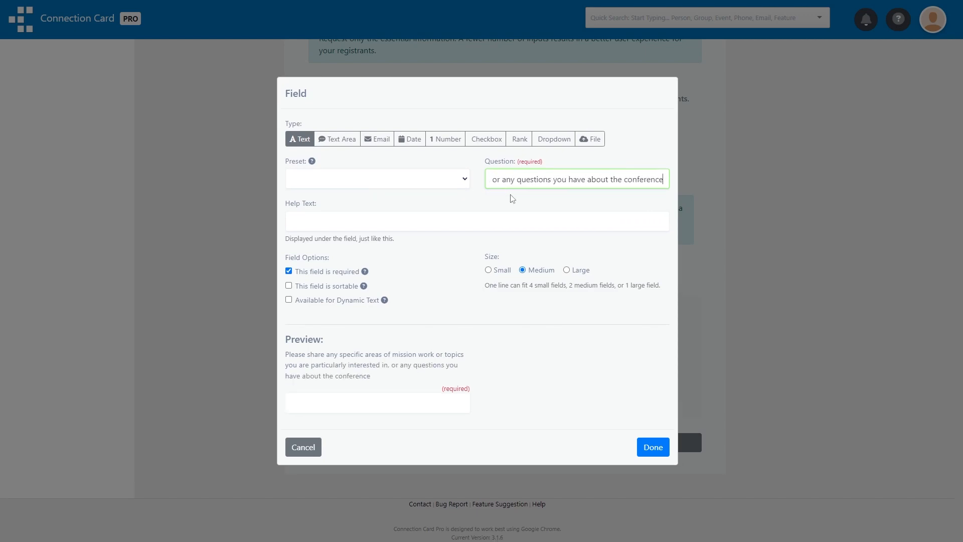
left_click(648, 448)
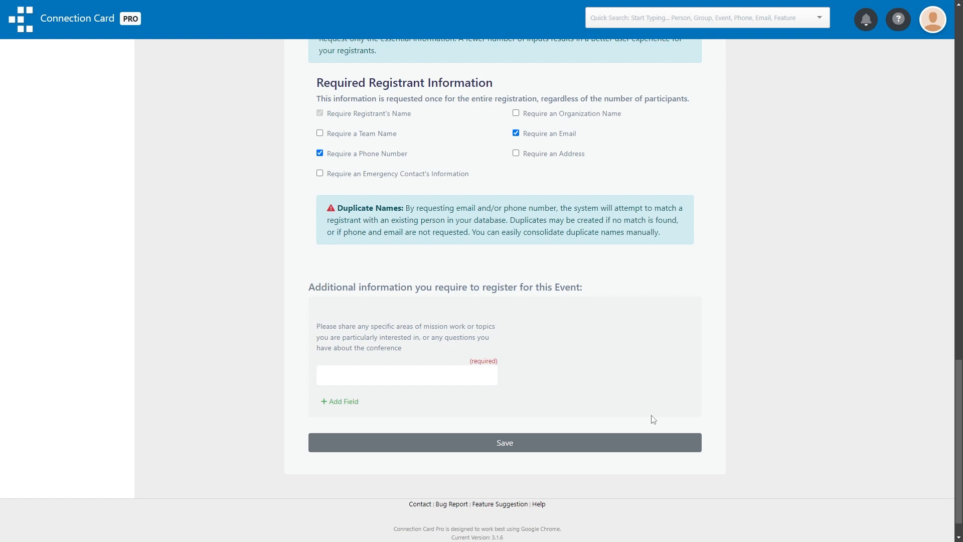
Save the registration settings and create a checkbox field for participants asking "Would you like dinner/dessert after the conference?".
left_click(630, 452)
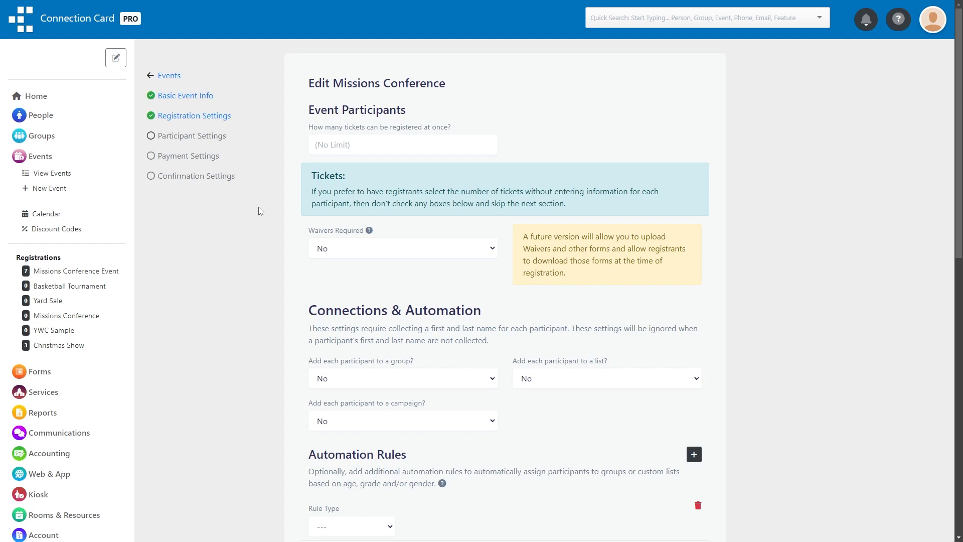
scroll(258, 207, "down", 12)
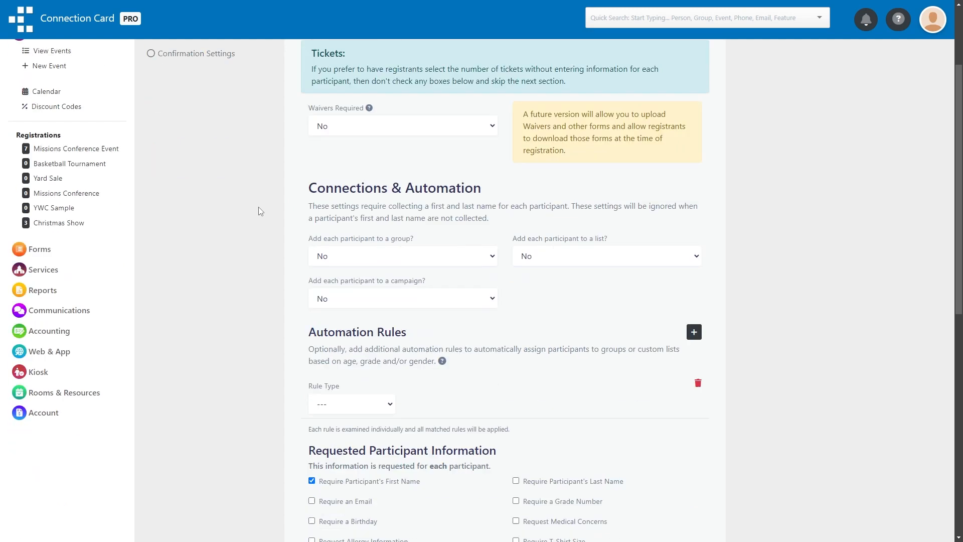
left_click(319, 272)
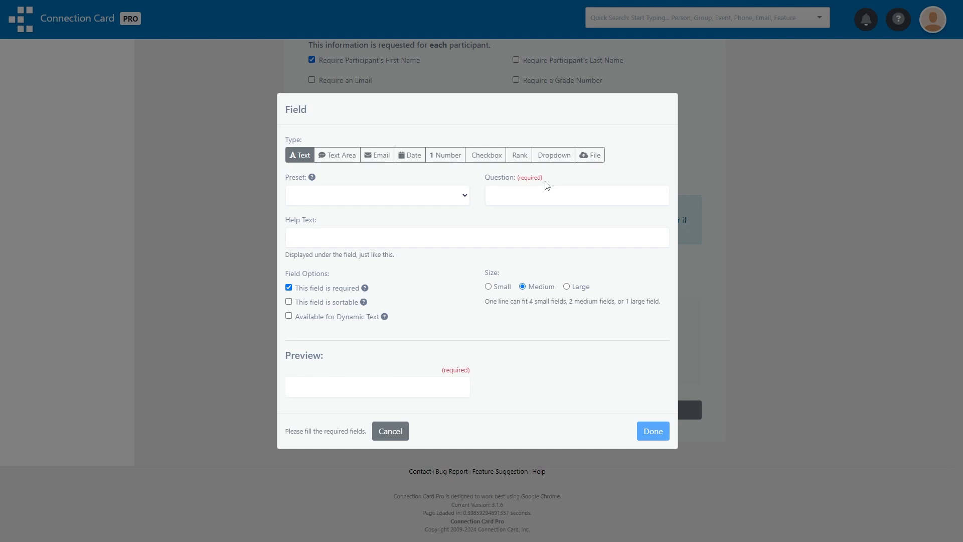
left_click(490, 157)
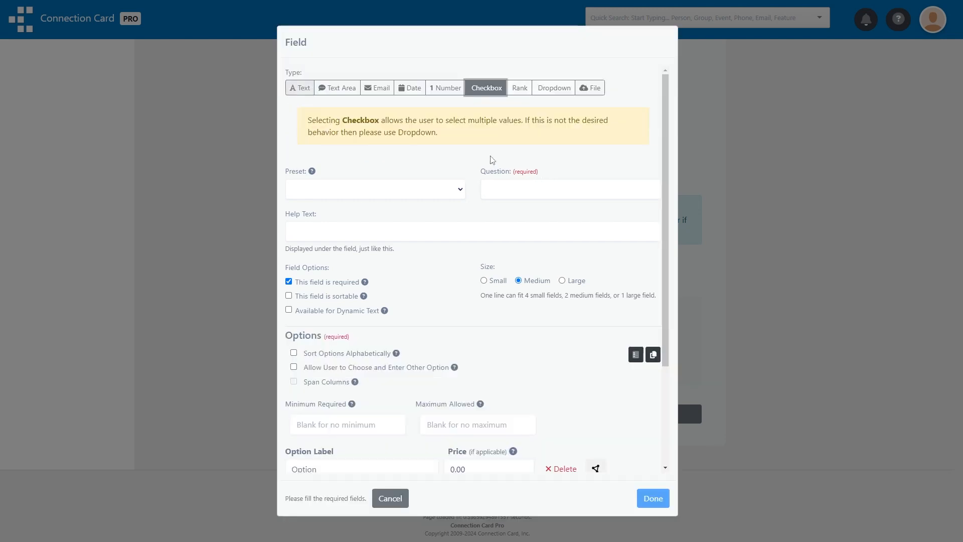
left_click(511, 182)
type("Would you like dinner/dessert after the conference?")
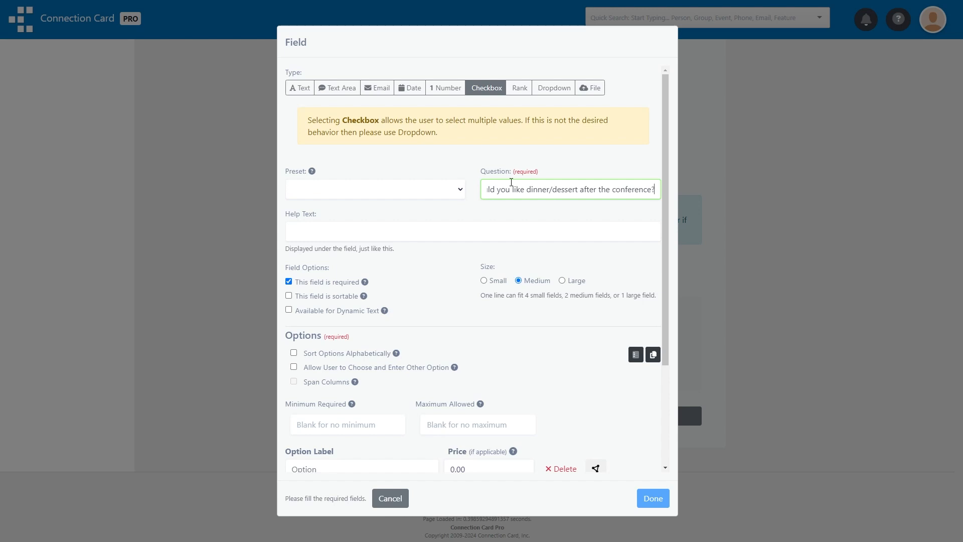
Make the checkbox field optional and give it the options Dinner priced at 10 and Dessert priced at 4.
scroll(511, 182, "down", 3)
left_click(349, 145)
left_click(351, 331)
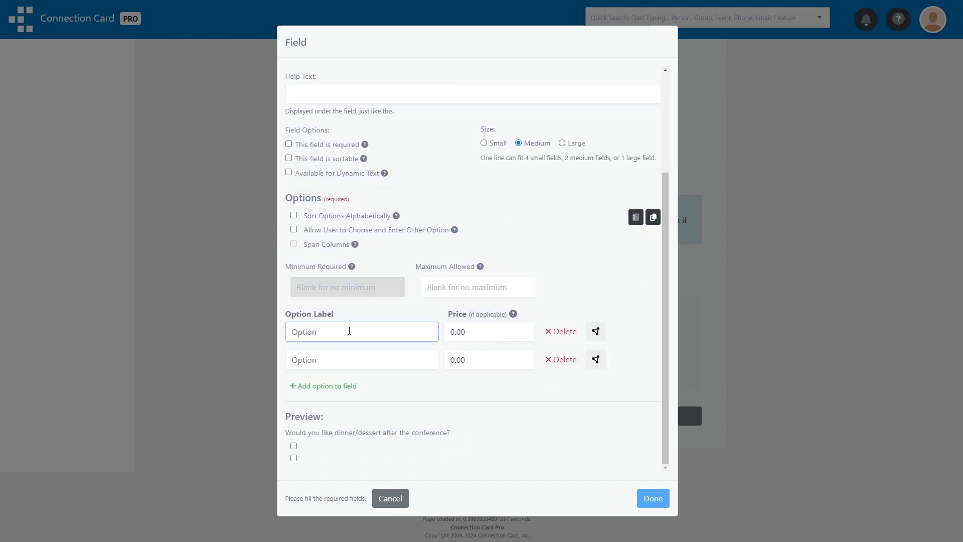
type("Dinner")
key("Tab")
type("10")
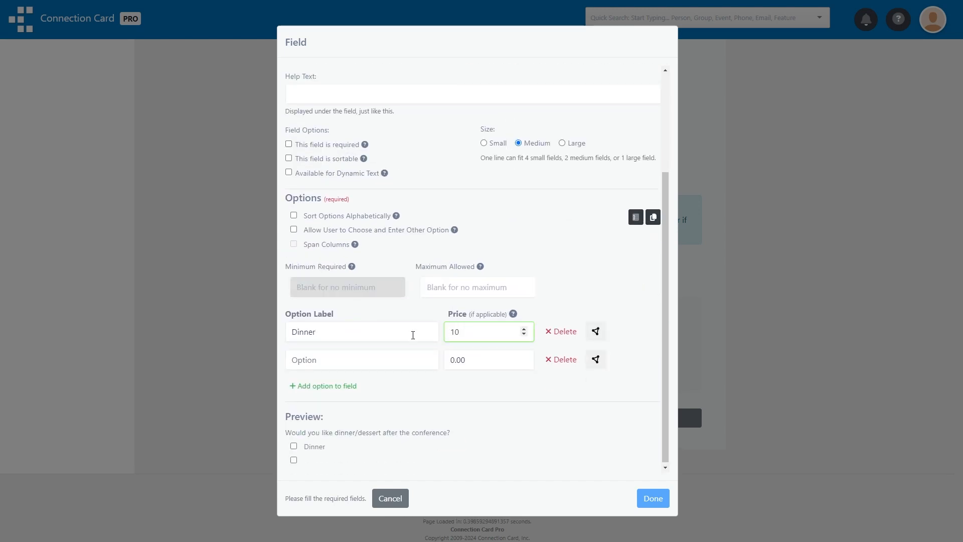
left_click(328, 361)
type("Dessert")
key("Tab")
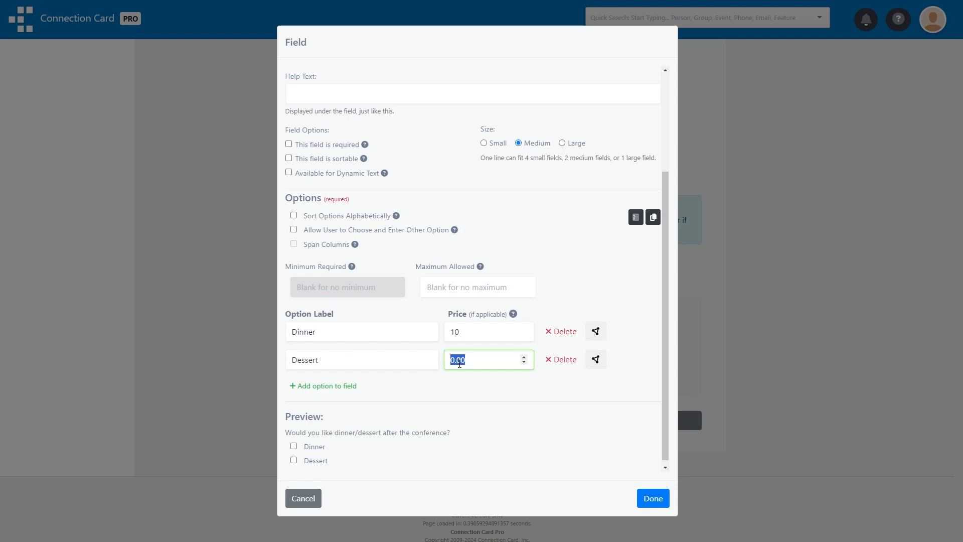
type("4")
left_click(461, 371)
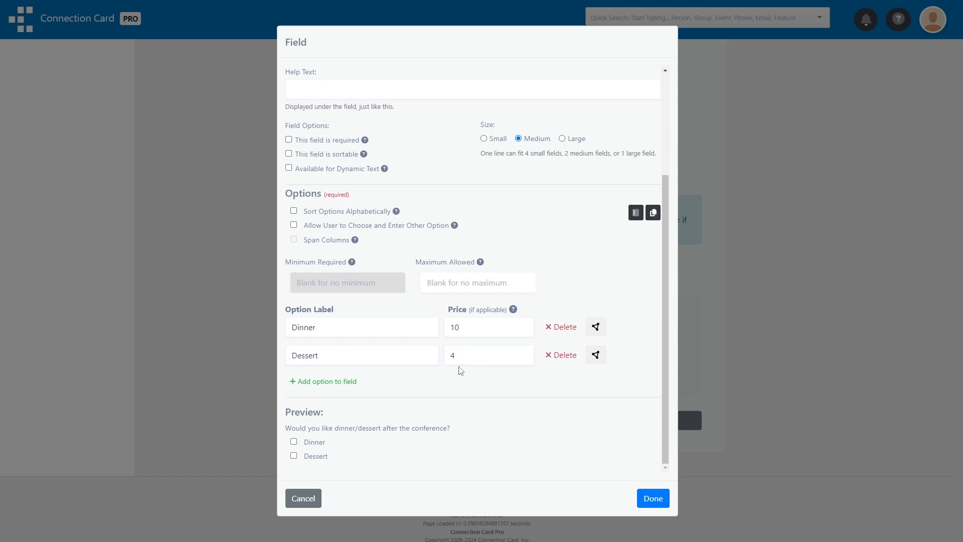
Save the meal field and participant settings, and set the event's register to 1000 - Chequing and its fund to 3000 - General Fund.
left_click(652, 496)
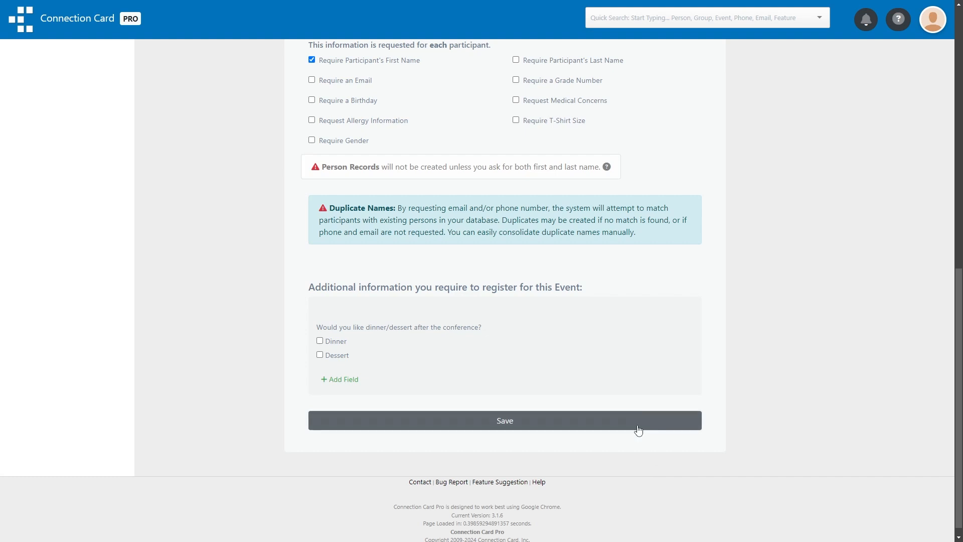
left_click(637, 425)
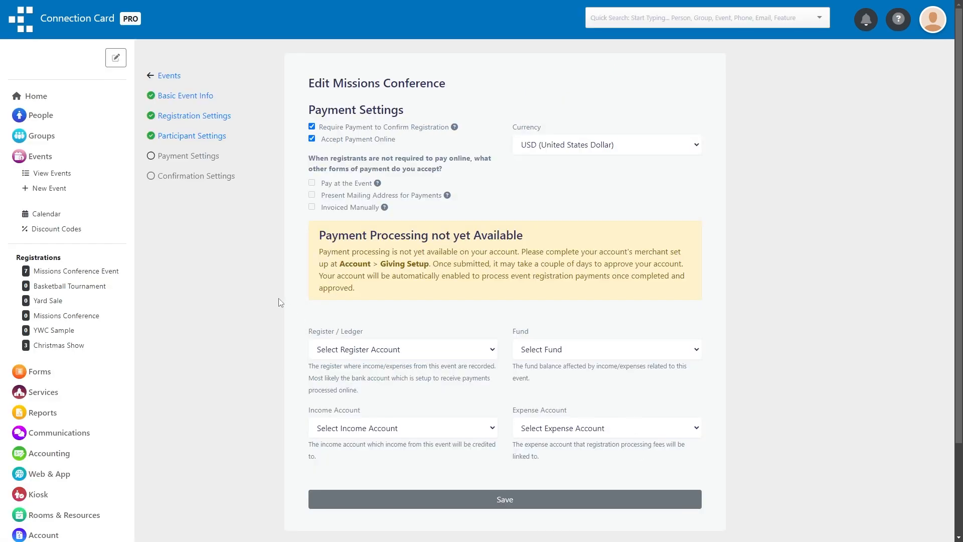
left_click(436, 348)
left_click(420, 376)
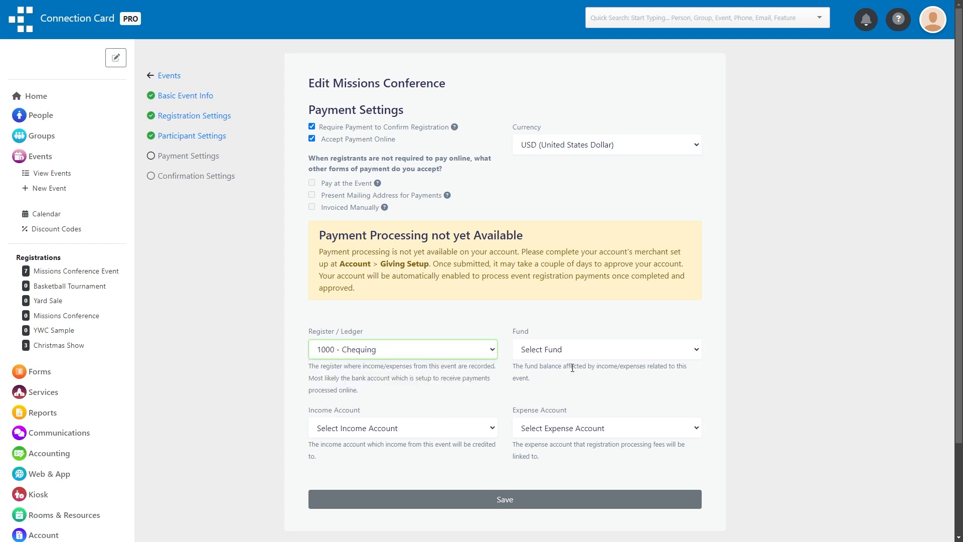
left_click(622, 351)
left_click(609, 377)
Set the income account to 4000 - Contributions Income and the expense account to 5600 - Fundraising Fees, and save the payment settings.
left_click(402, 427)
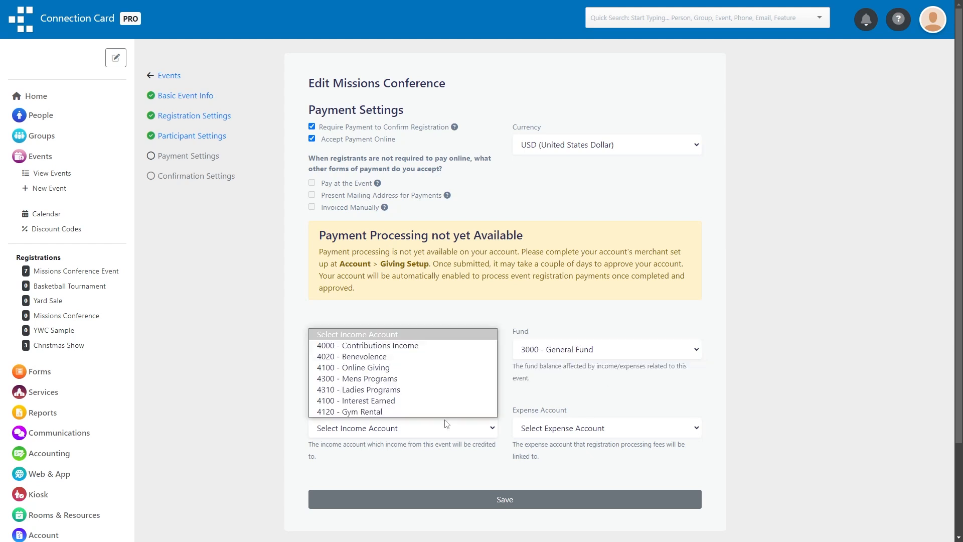
left_click(351, 344)
left_click(632, 429)
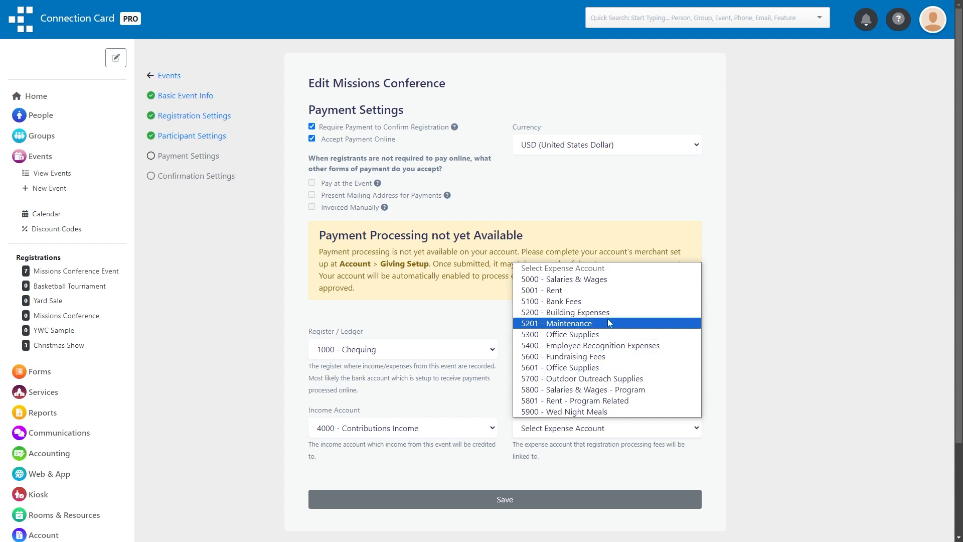
left_click(751, 397)
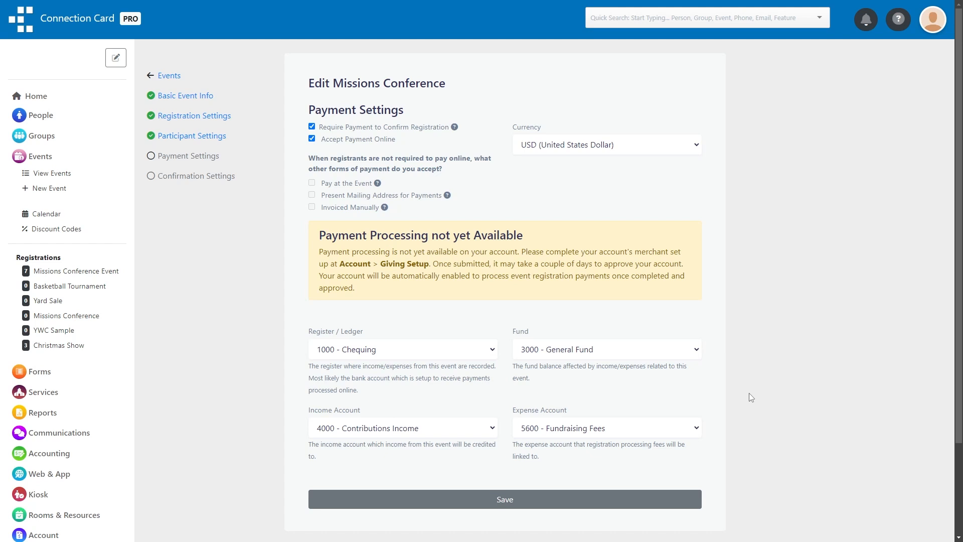
left_click(592, 494)
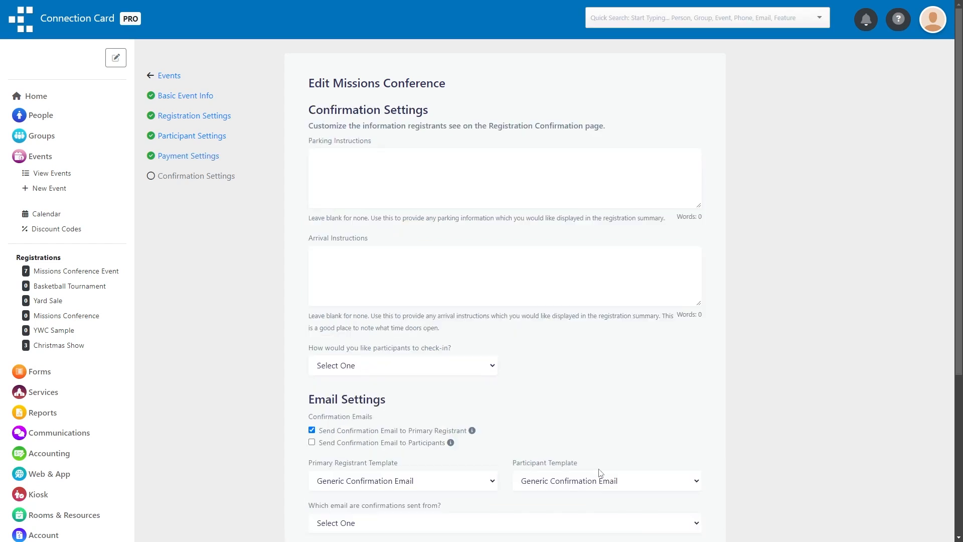
Return to the events list and copy the registration link for the Missions Conference event only.
left_click(170, 76)
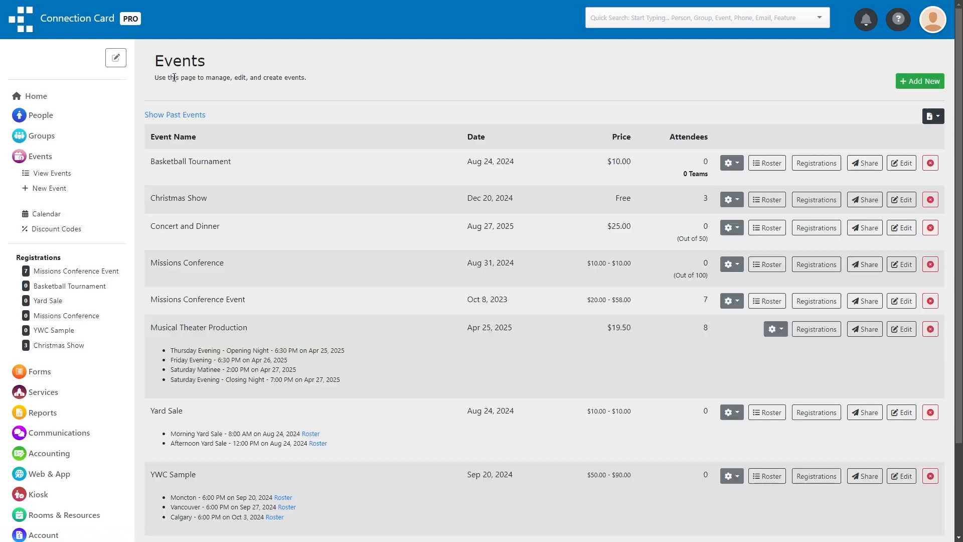
left_click(870, 263)
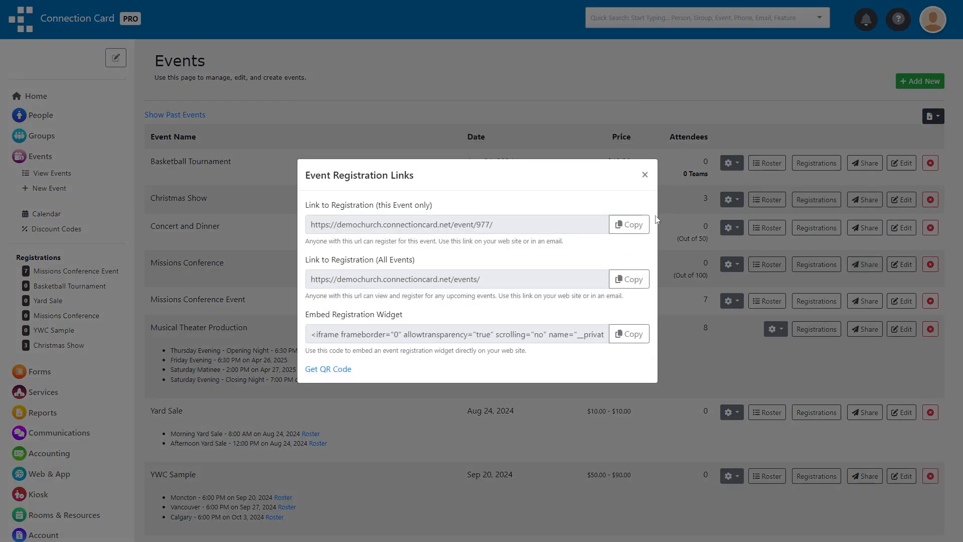
left_click(627, 225)
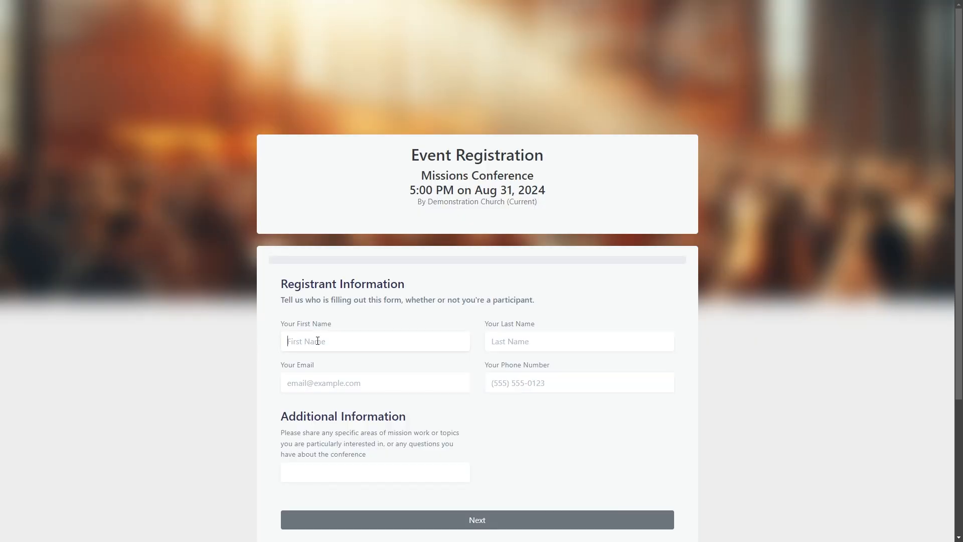
On the public Missions Conference registration page, enter the registrant's first name, last name, email and phone number.
left_click(318, 341)
type("John")
key("Tab")
type("Doe")
key("Tab")
type("john@")
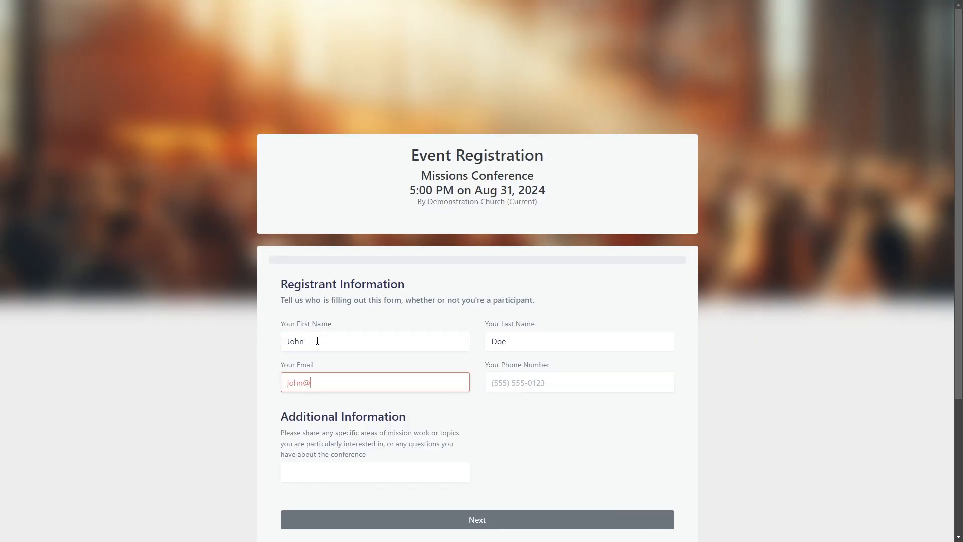
type("example.com")
key("Tab")
type("5555551234")
Answer the mission topics question with "I'm especially interested in the topic of effective cross culture communication" and continue to the participants.
scroll(318, 340, "down", 2)
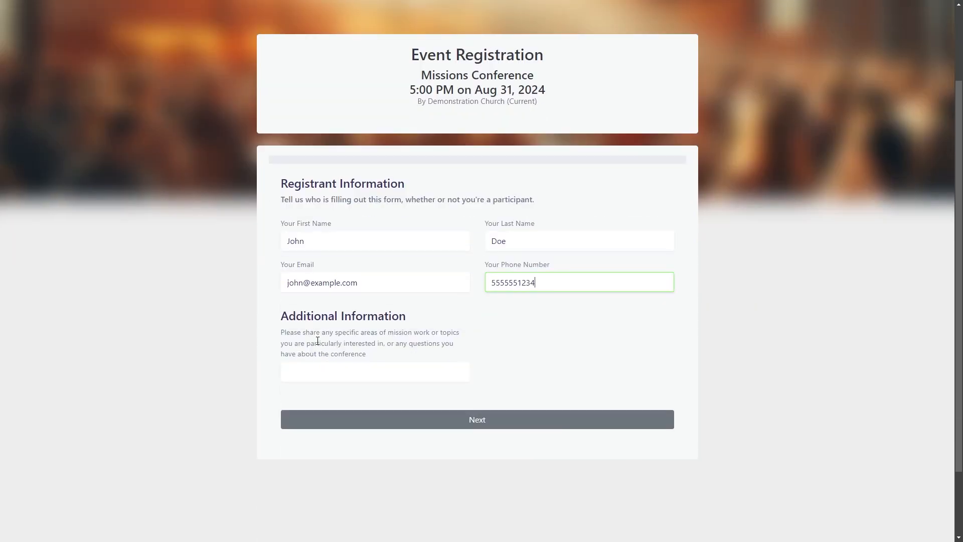
left_click(303, 371)
type("I'm especially interested in the top")
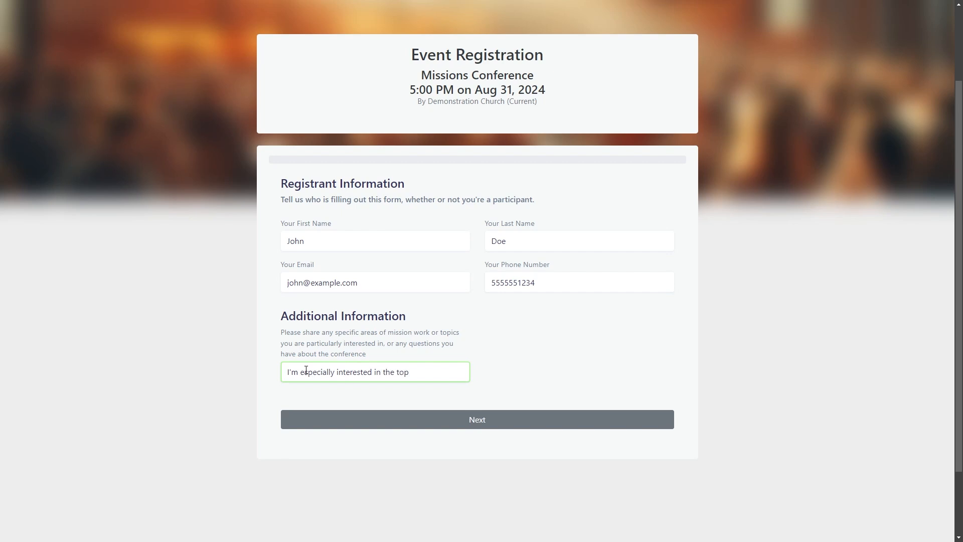
type("ic of effective cross culture communication")
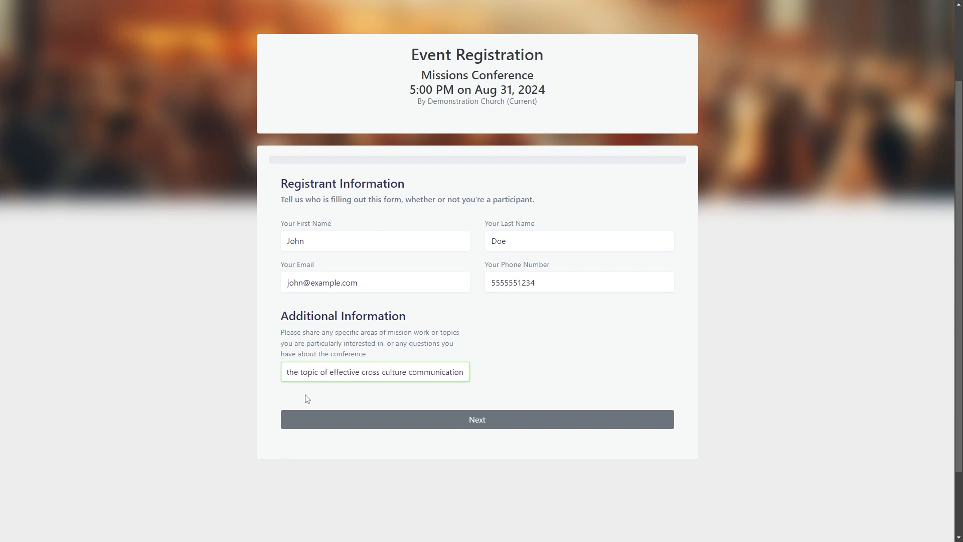
left_click(308, 419)
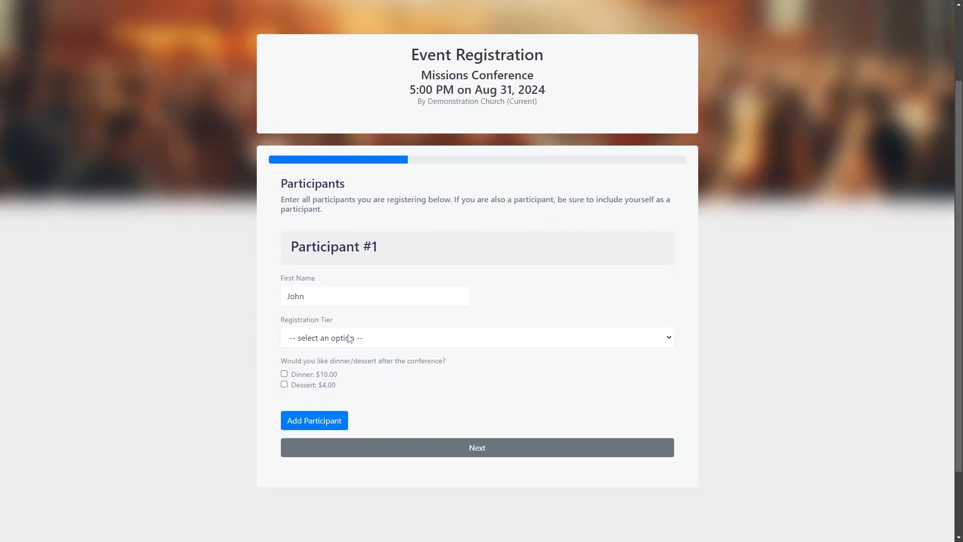
Register participant #1 for the Main sessions and workshops tier with the Dinner option.
left_click(348, 343)
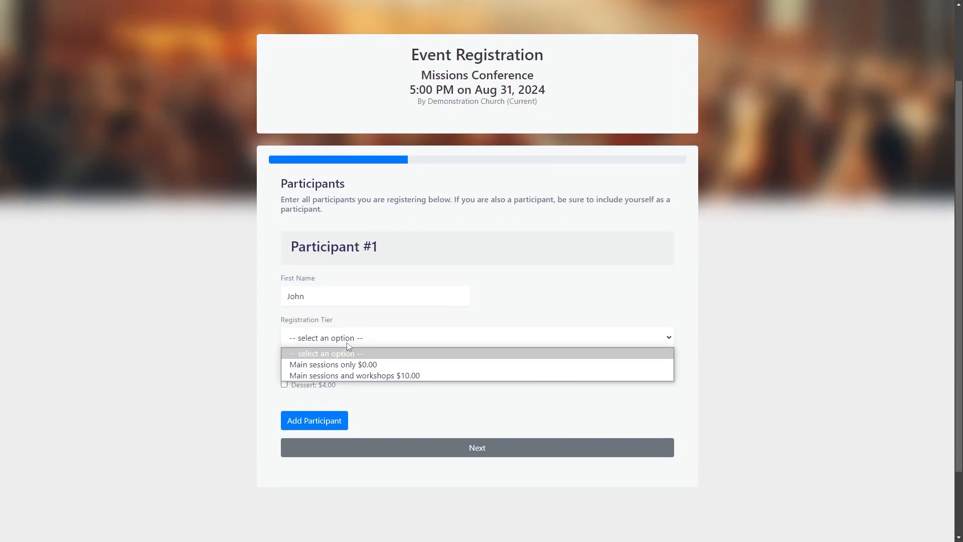
left_click(346, 376)
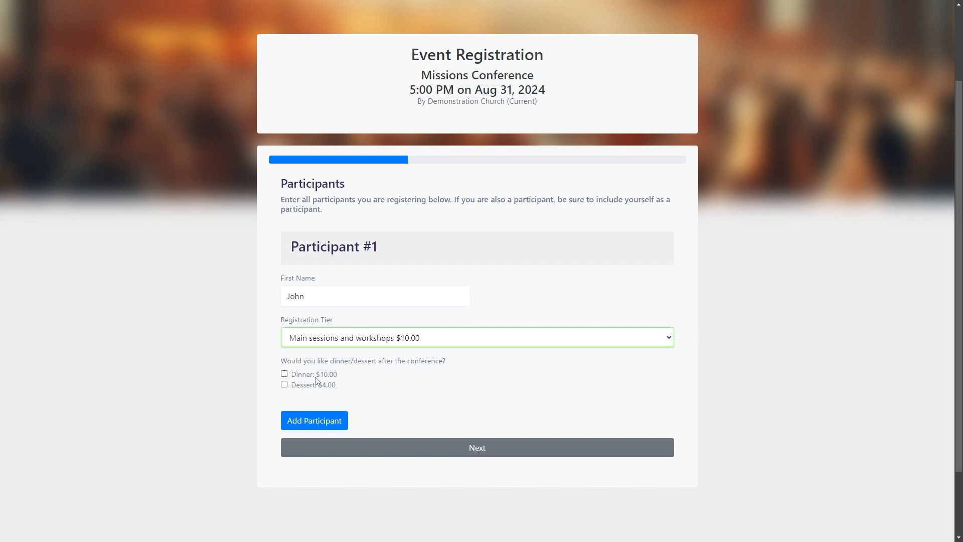
left_click(316, 375)
Add a second participant with a first name, the Main sessions and workshops tier, Dinner and Dessert, and continue to the summary.
left_click(318, 421)
scroll(333, 312, "down", 1)
type("Jane")
left_click(365, 317)
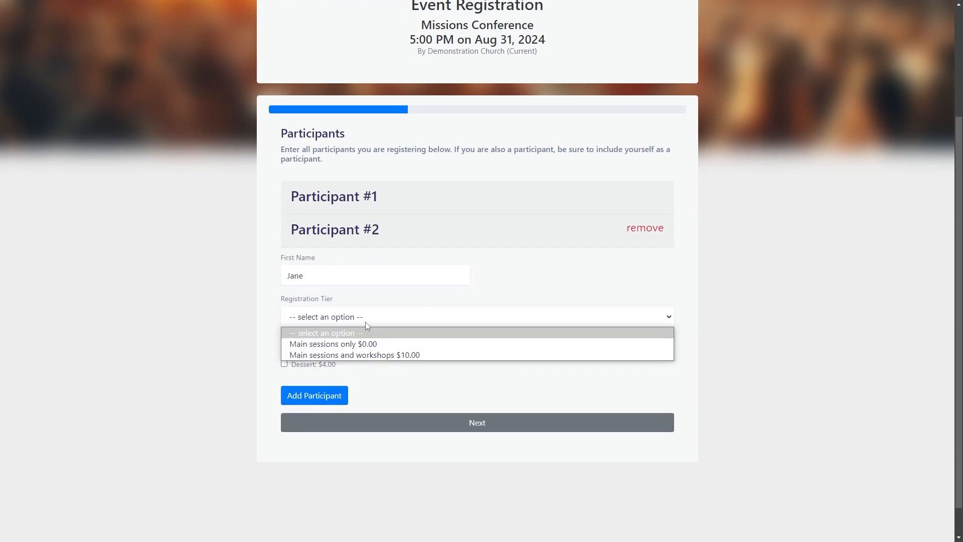
left_click(368, 355)
left_click(298, 353)
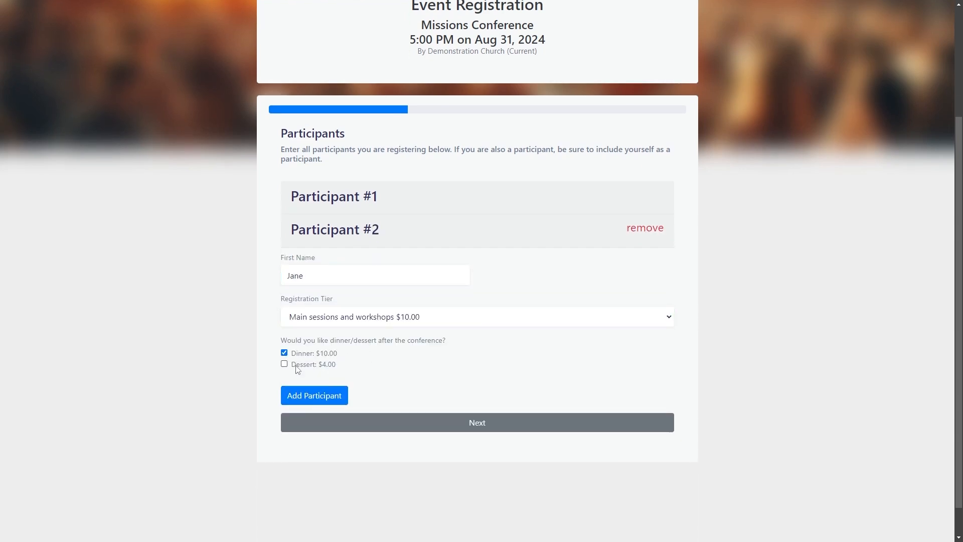
left_click(297, 364)
left_click(416, 421)
Enter the payment card details below the registration summary and complete the registration.
scroll(414, 420, "down", 2)
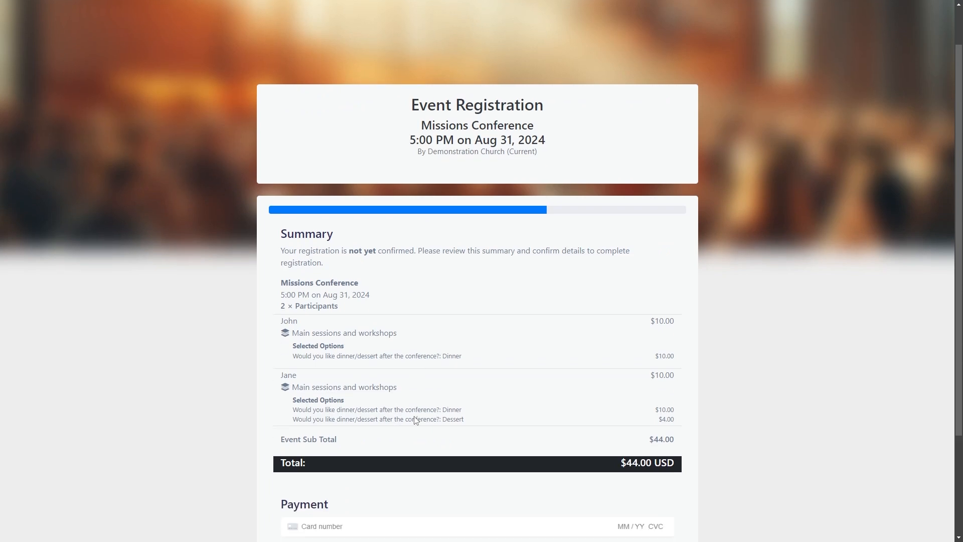
scroll(427, 382, "down", 2)
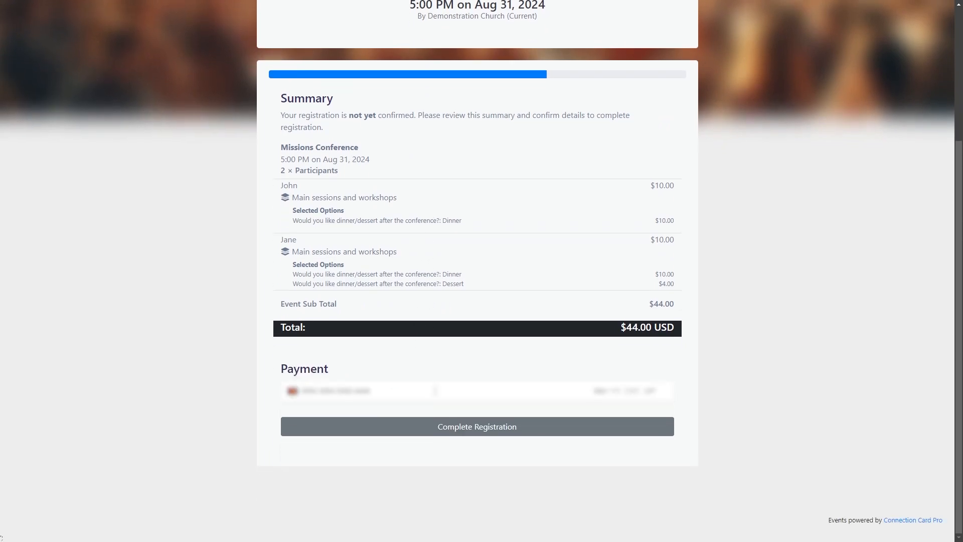
type("••••••••••")
left_click(563, 427)
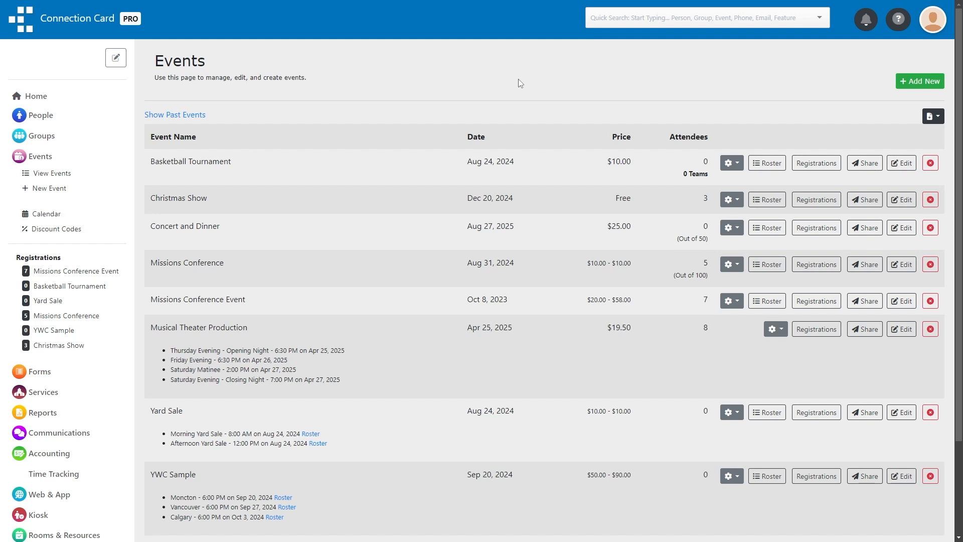
Open the Missions Conference registrations and review the full details of the $44.00 registration with two participants.
left_click(817, 266)
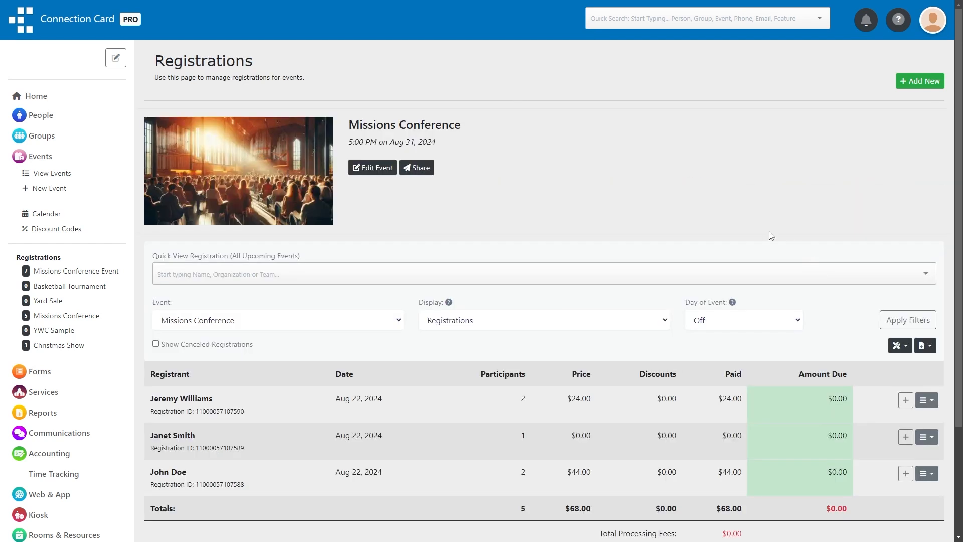
scroll(771, 235, "down", 2)
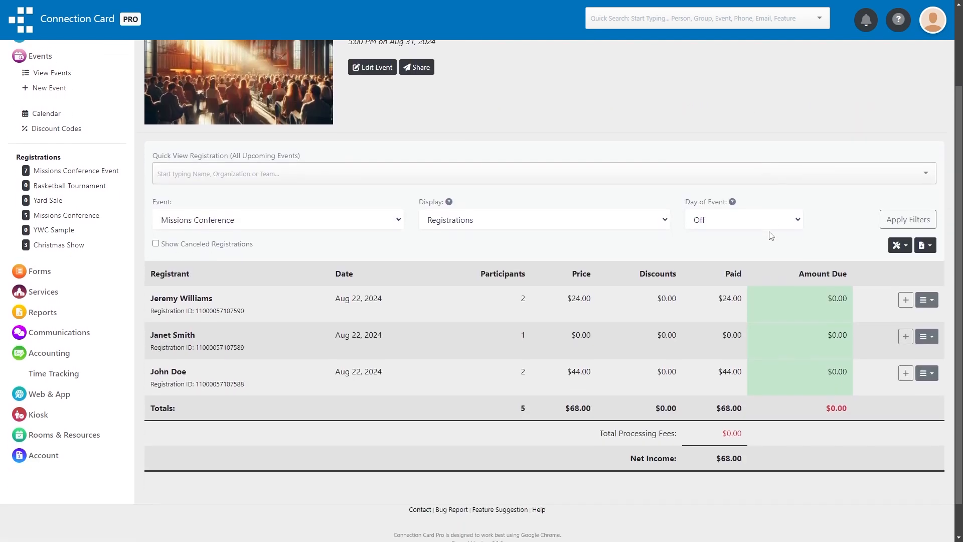
left_click(927, 372)
left_click(884, 450)
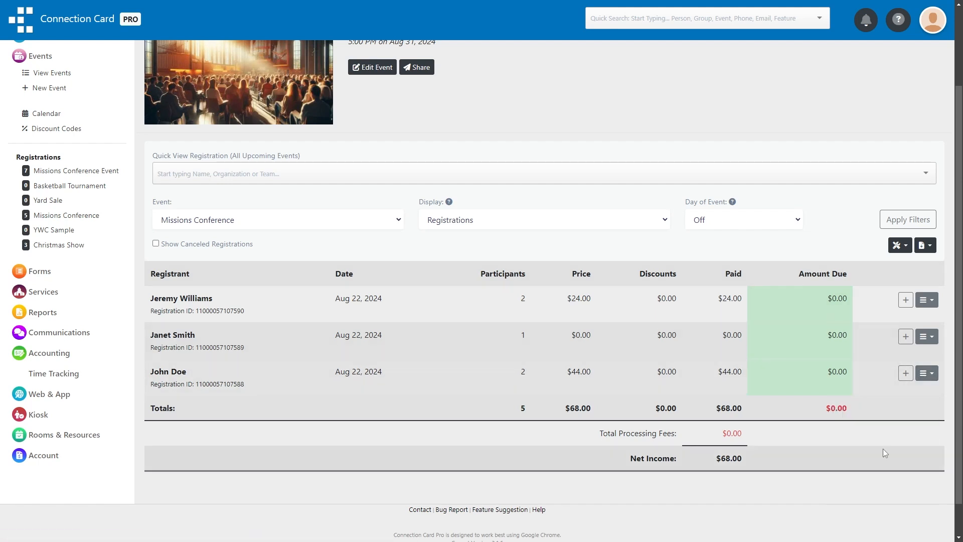
scroll(884, 449, "down", 1)
scroll(882, 450, "down", 2)
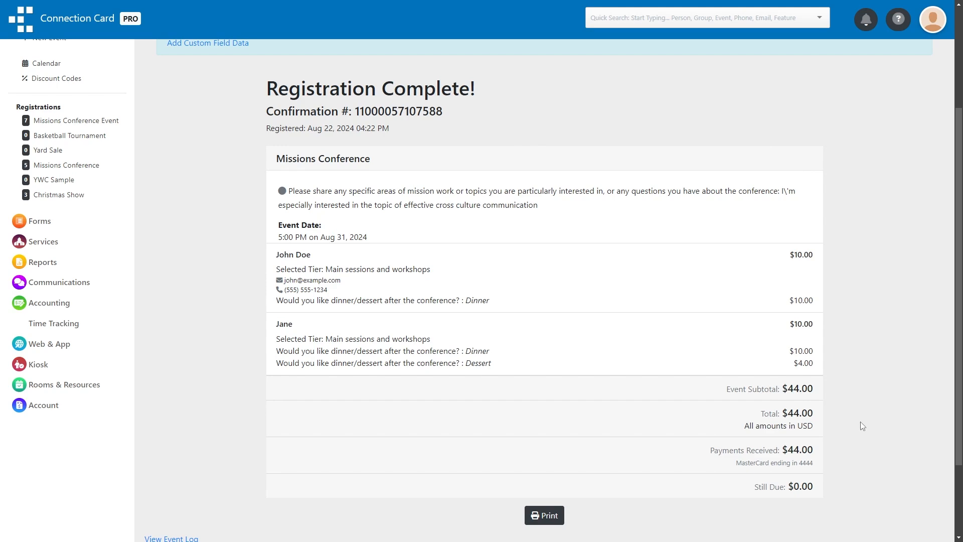
scroll(862, 426, "up", 3)
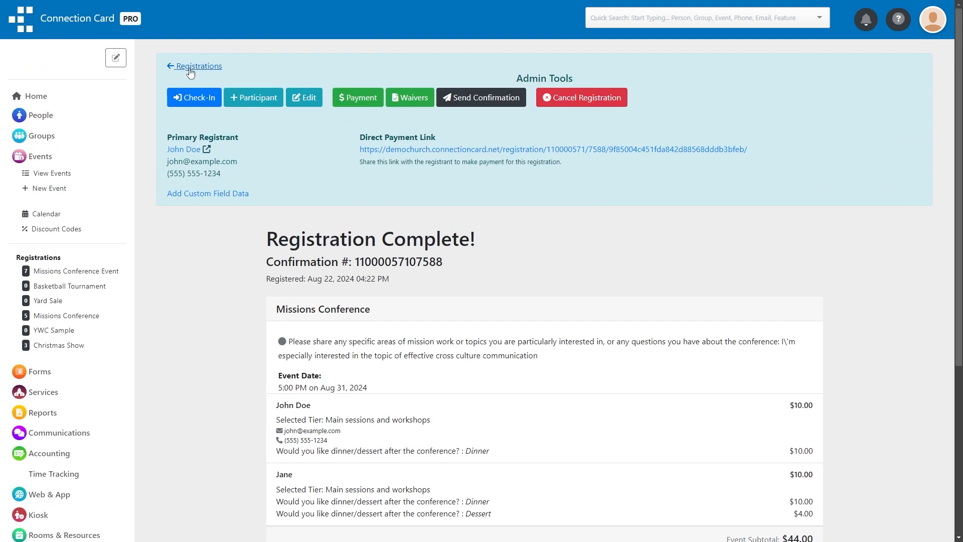
Return to the registrations list and display it as Participants - Breakdown of Tiers.
left_click(190, 72)
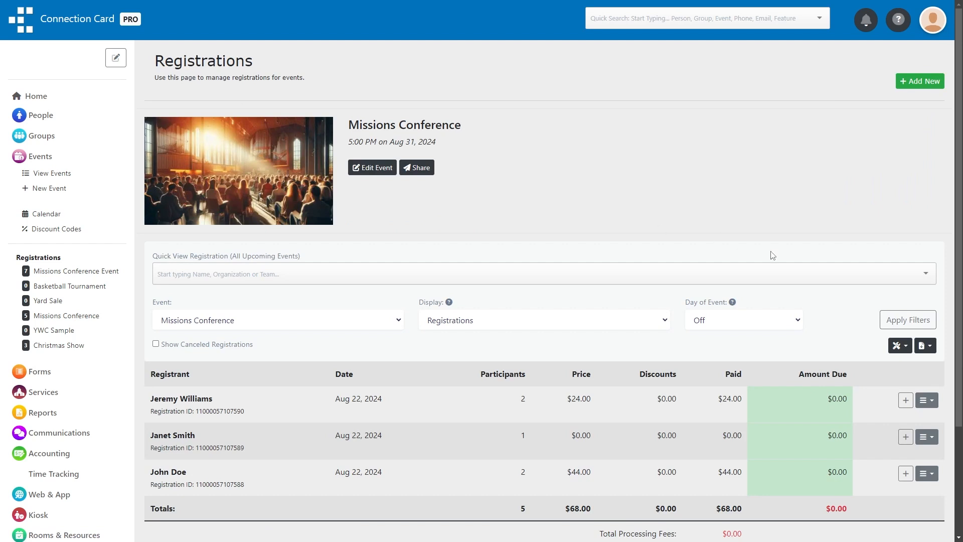
scroll(863, 250, "down", 2)
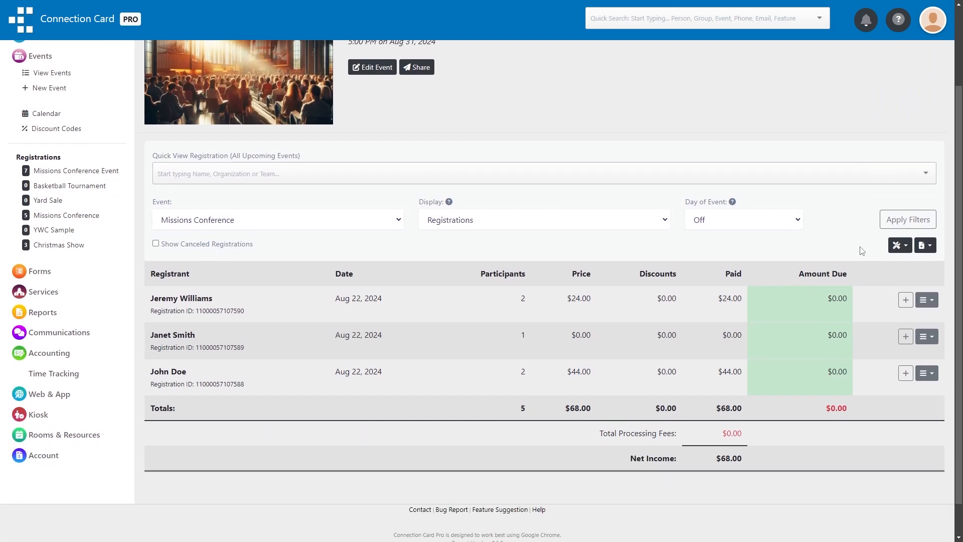
left_click(662, 225)
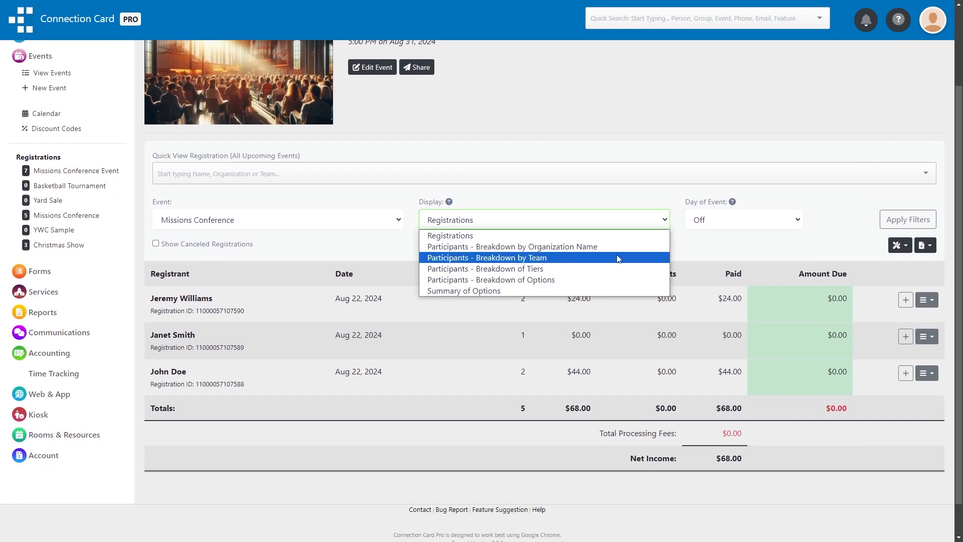
left_click(606, 269)
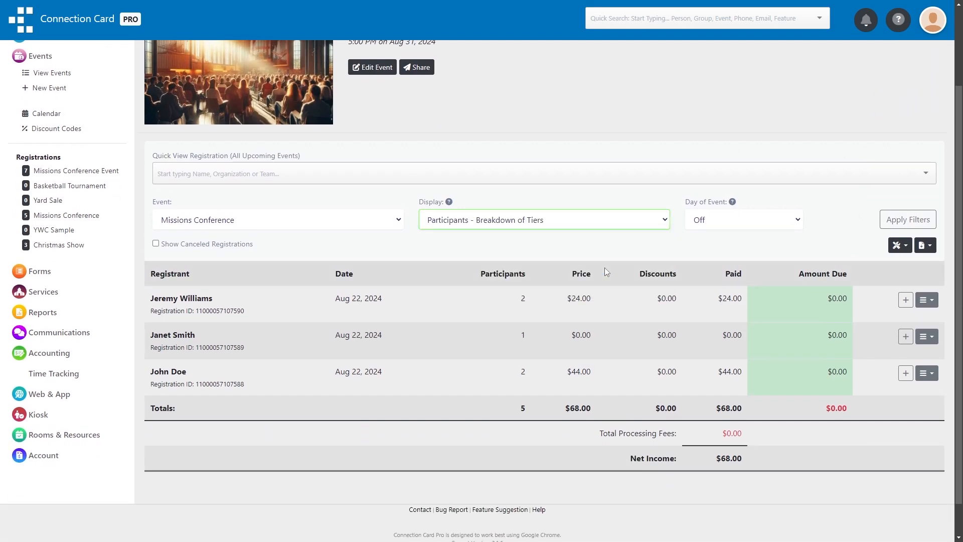
left_click(893, 221)
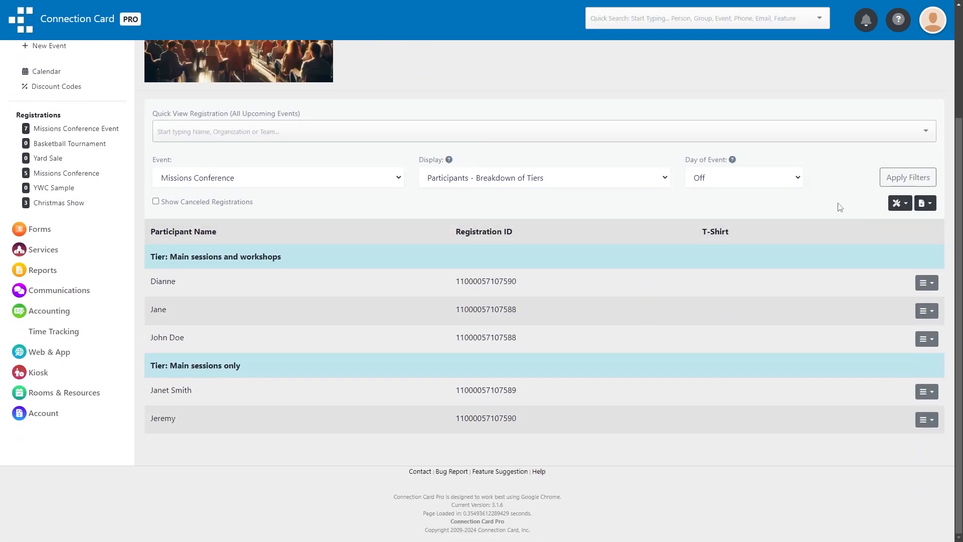
Display the registrations as Participants - Breakdown of Options and open the list of available PDF reports and exports.
left_click(614, 180)
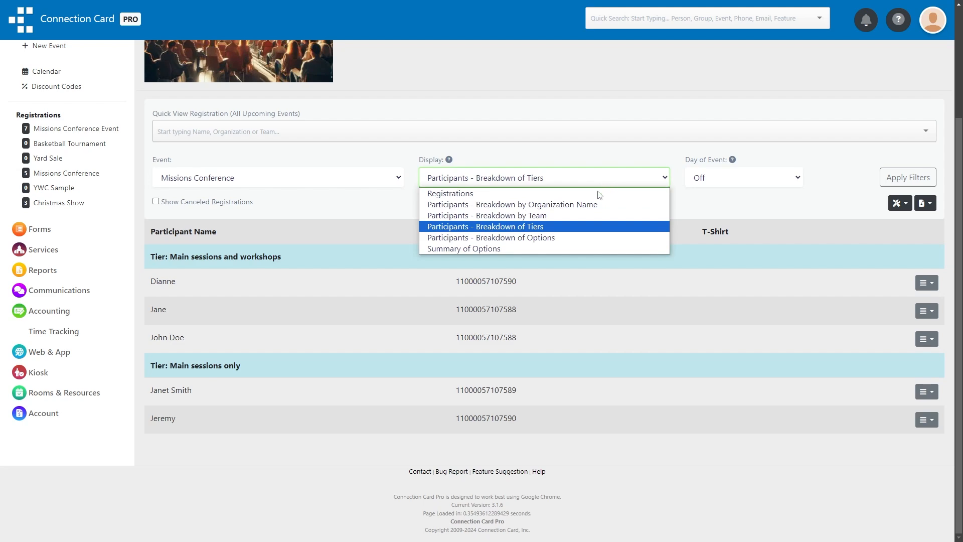
left_click(582, 238)
left_click(908, 177)
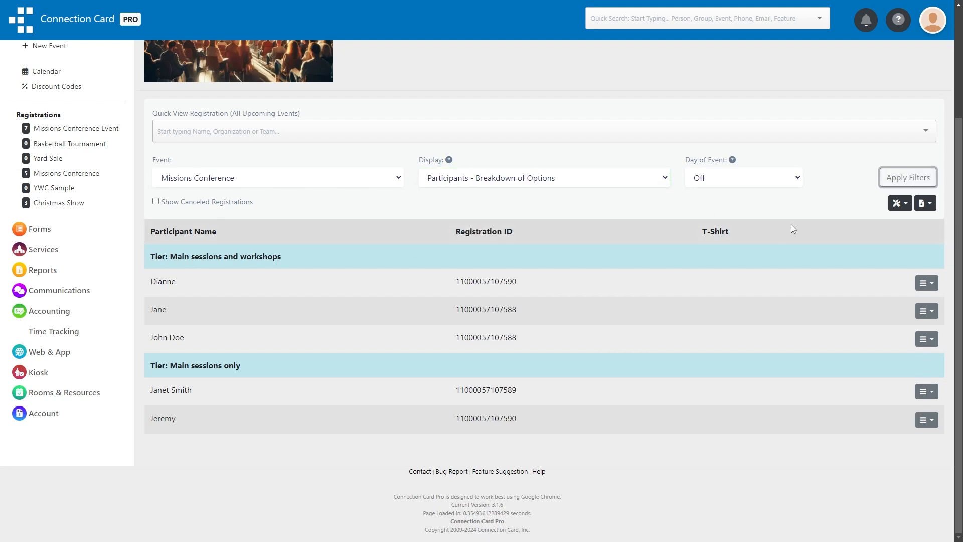
scroll(775, 229, "down", 5)
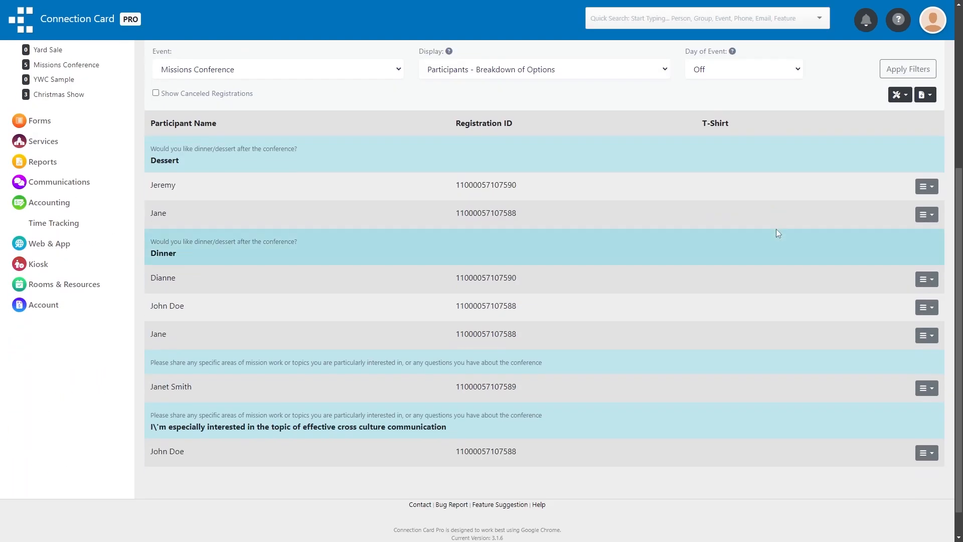
left_click(927, 97)
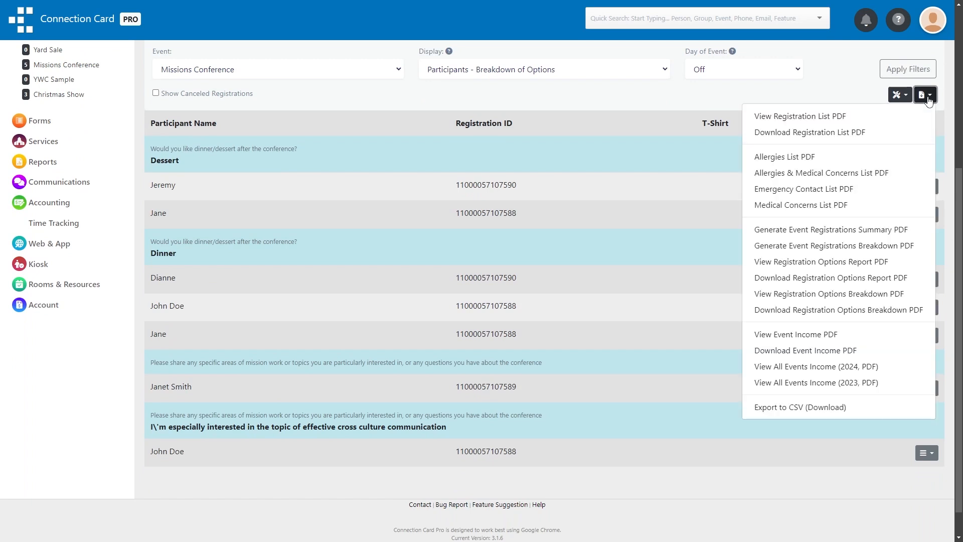